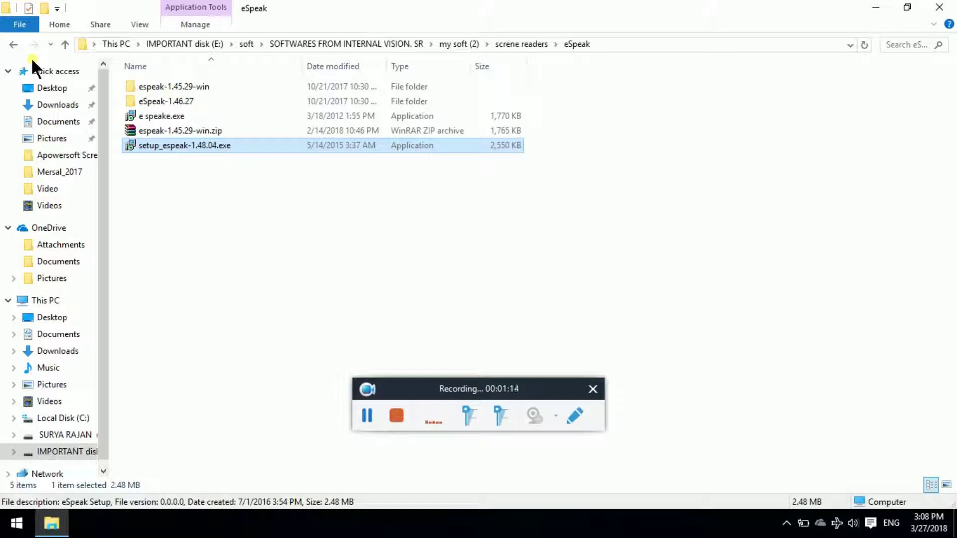
# - Launch setup_espeak-1.48.04.exe and continue past the setup wizard's welcome page
pyautogui.press('Up')
pyautogui.press('Down')
pyautogui.press('Return')
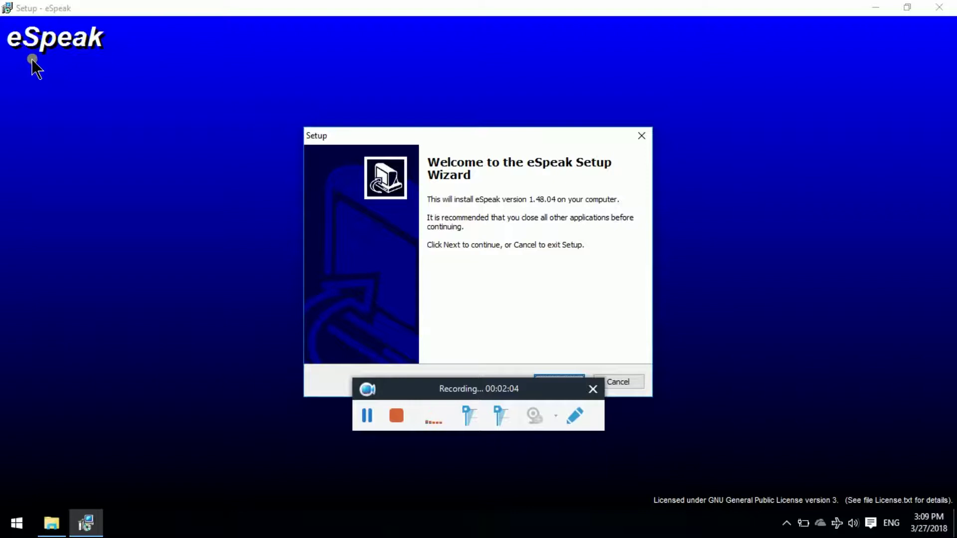
pyautogui.press('Return')
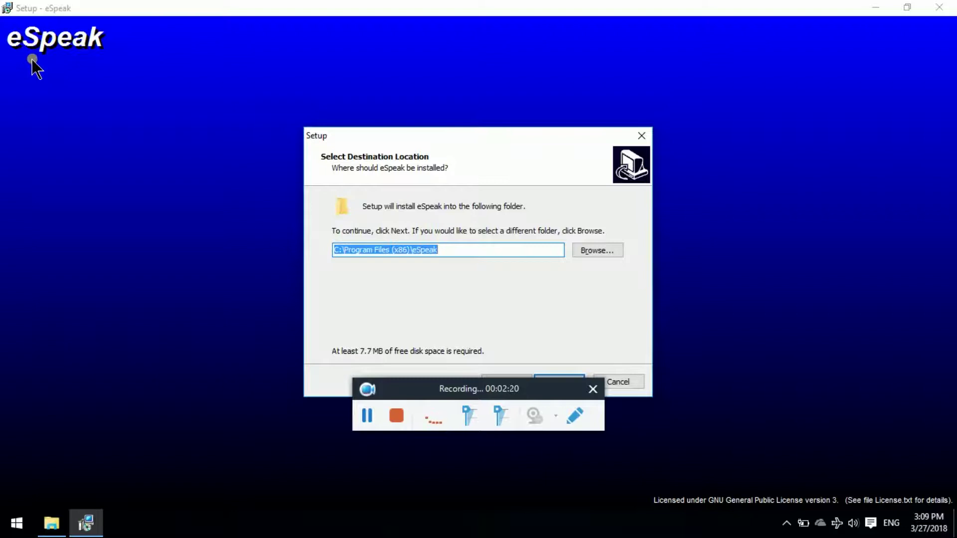
# - Accept the default destination folder C:\Program Files (x86)\eSpeak for the installation
pyautogui.press('Tab')
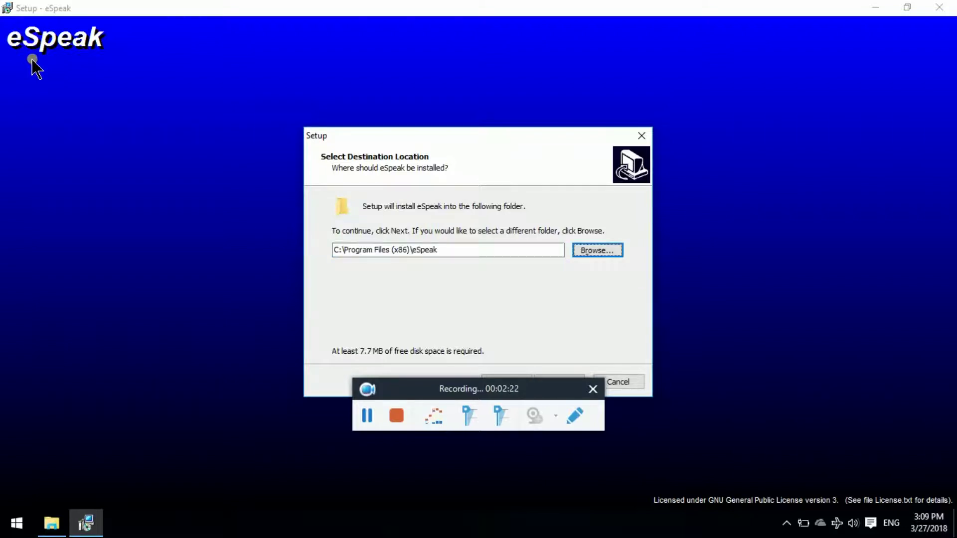
pyautogui.press('Tab')
pyautogui.press('Tab')
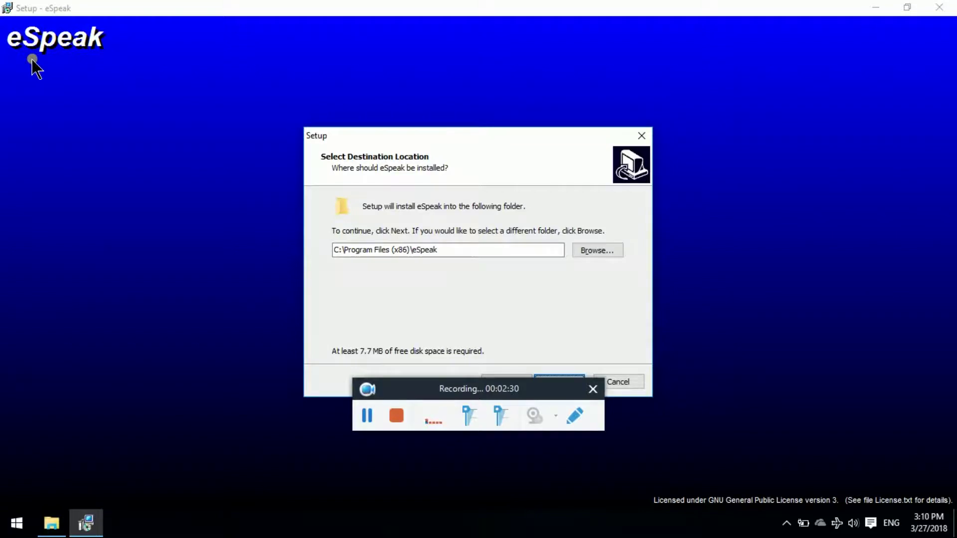
pyautogui.press('Return')
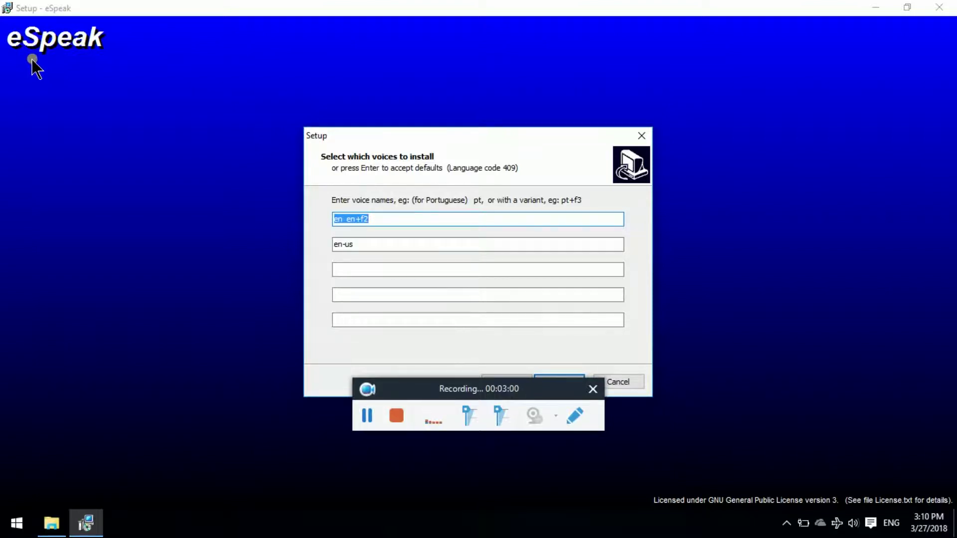
# - Replace the first voice entry with "ta+m1 ta+m2"
pyautogui.press('Tab')
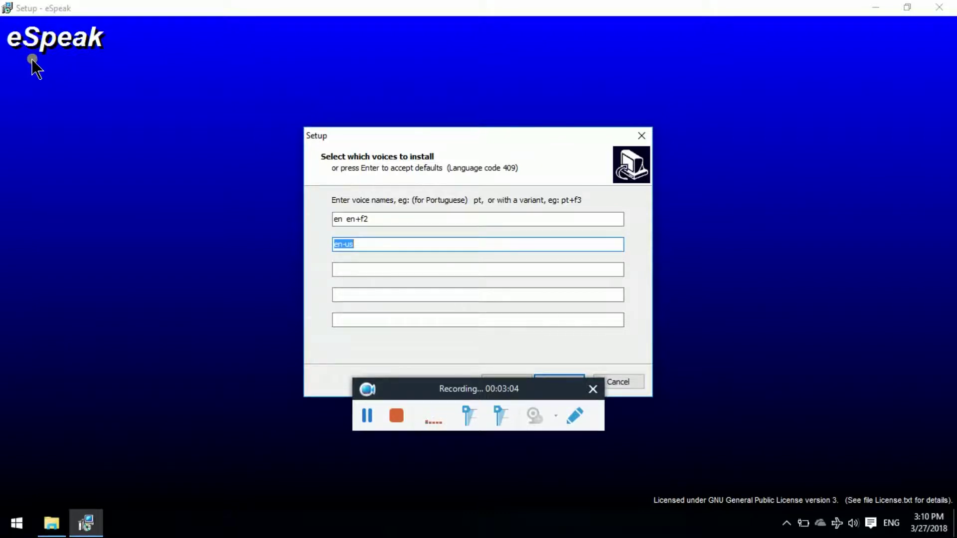
pyautogui.hotkey('shift', 'Tab')
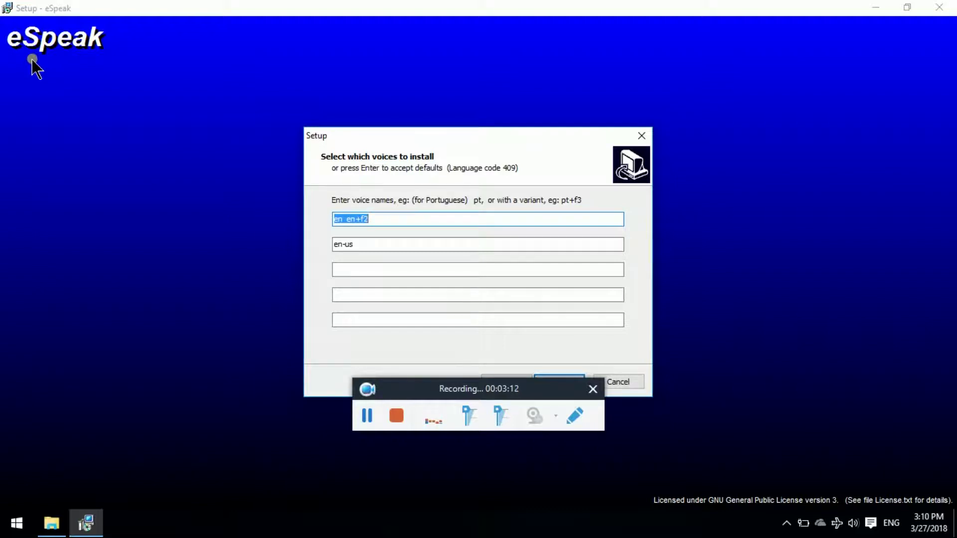
pyautogui.press('Delete')
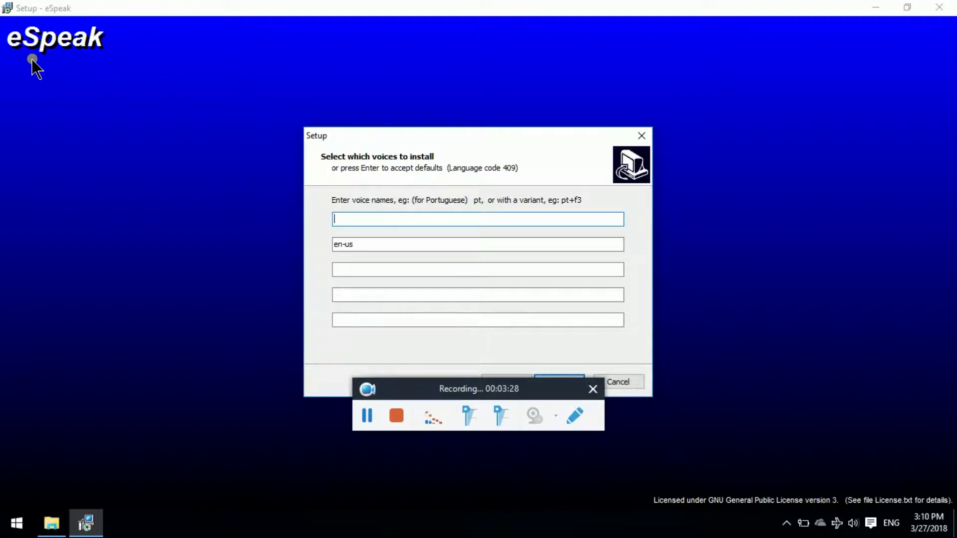
pyautogui.write('ta+n')
pyautogui.press('BackSpace')
pyautogui.write('m1')
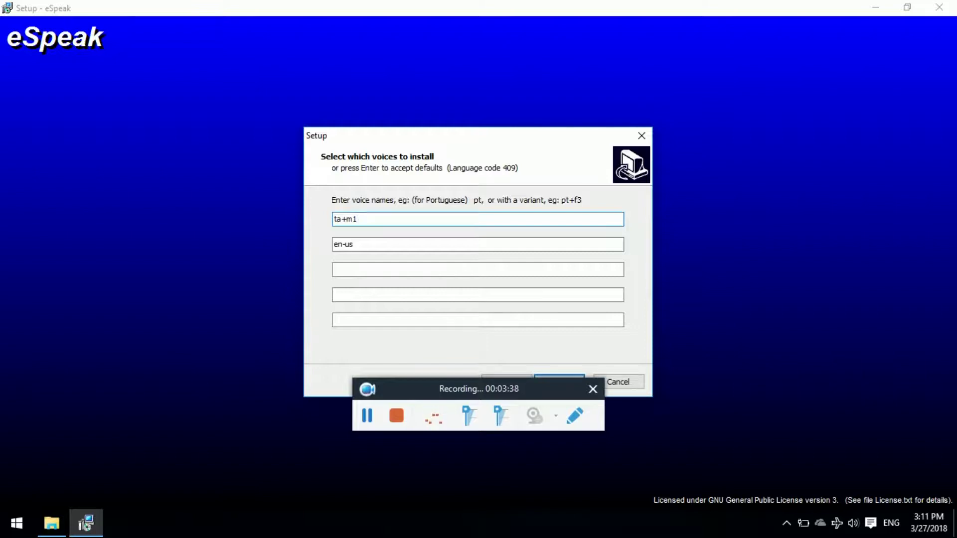
pyautogui.write(' ta')
pyautogui.write('+m2')
# - Replace the second voice entry with "ta+f1 ta+f2"
pyautogui.press('Tab')
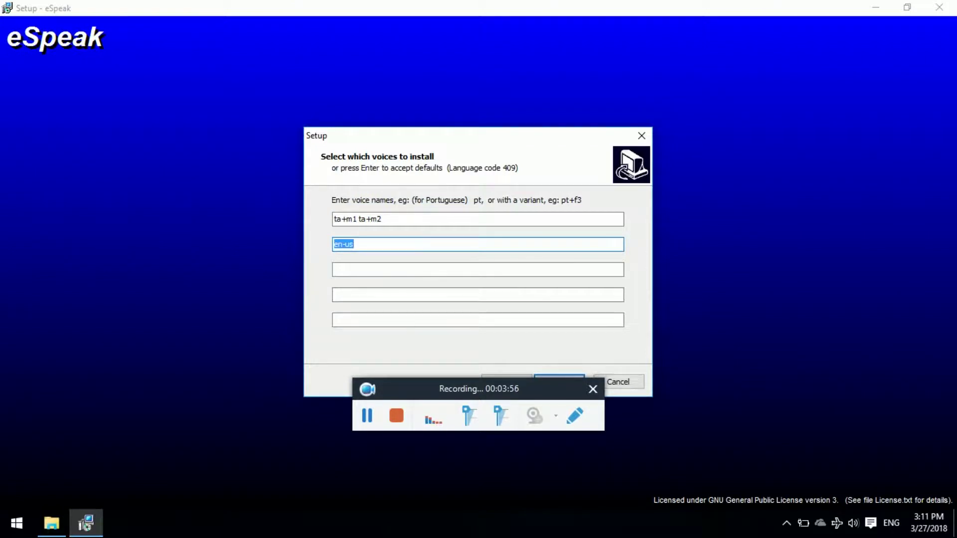
pyautogui.press('BackSpace')
pyautogui.write('ta+m')
pyautogui.press('BackSpace')
pyautogui.press('BackSpace')
pyautogui.write('+f1 ta+f2')
# - Enter "ta+m2 ta+m3" as the third voice entry and "ta+f2 ta+f3" as the fourth
pyautogui.click(335, 269)
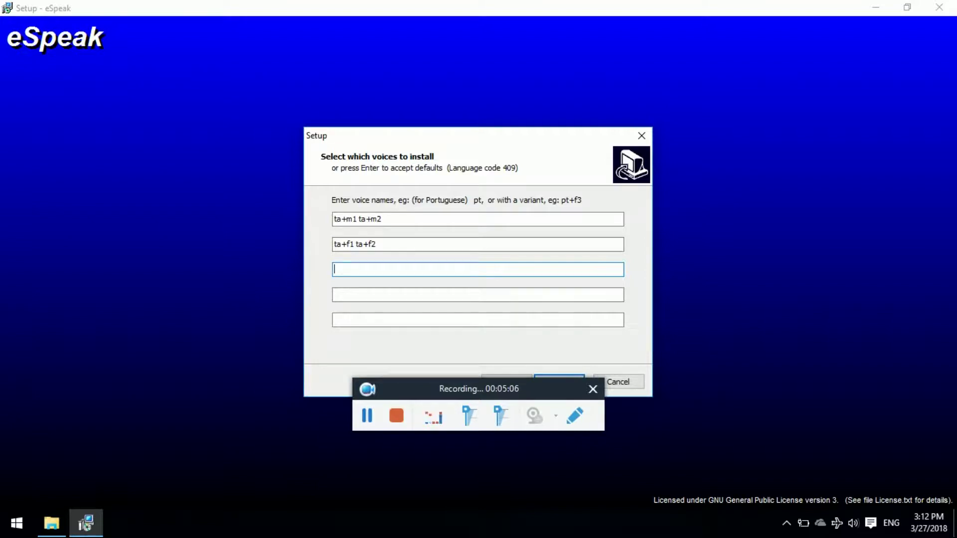
pyautogui.write('ta+m2 ta+m3')
pyautogui.click(334, 295)
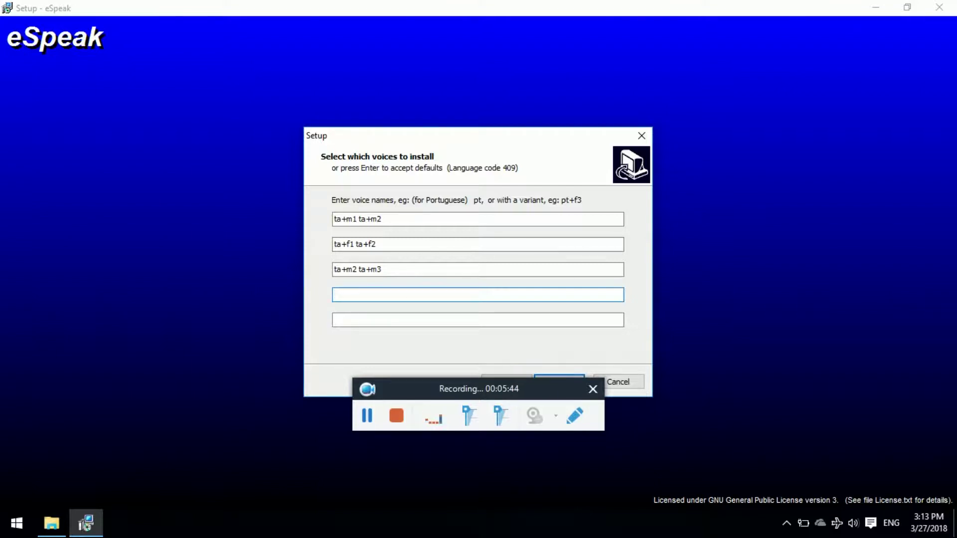
pyautogui.write('ta+f2 ta+f3')
# - Enter "ta+john ta+max" as the fifth voice entry
pyautogui.click(335, 320)
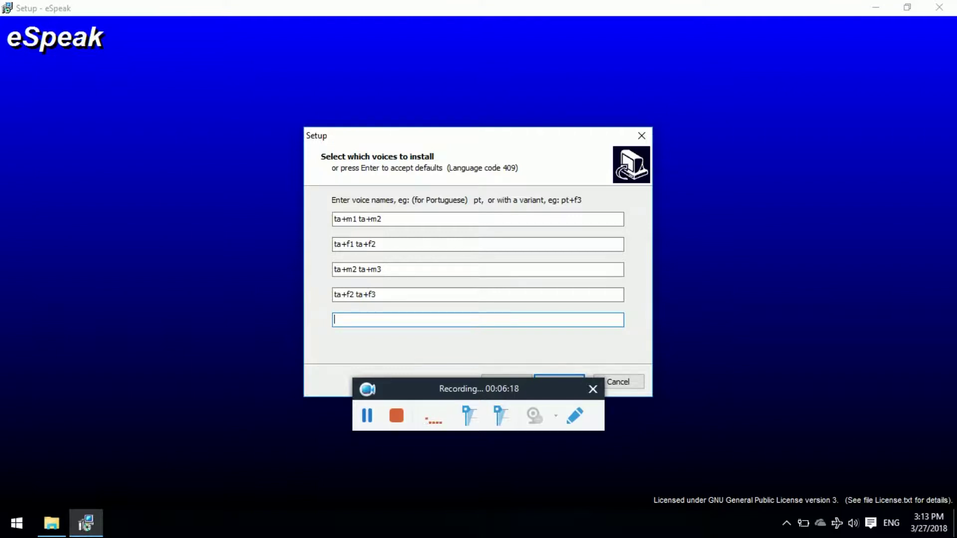
pyautogui.write('ta+john ta+')
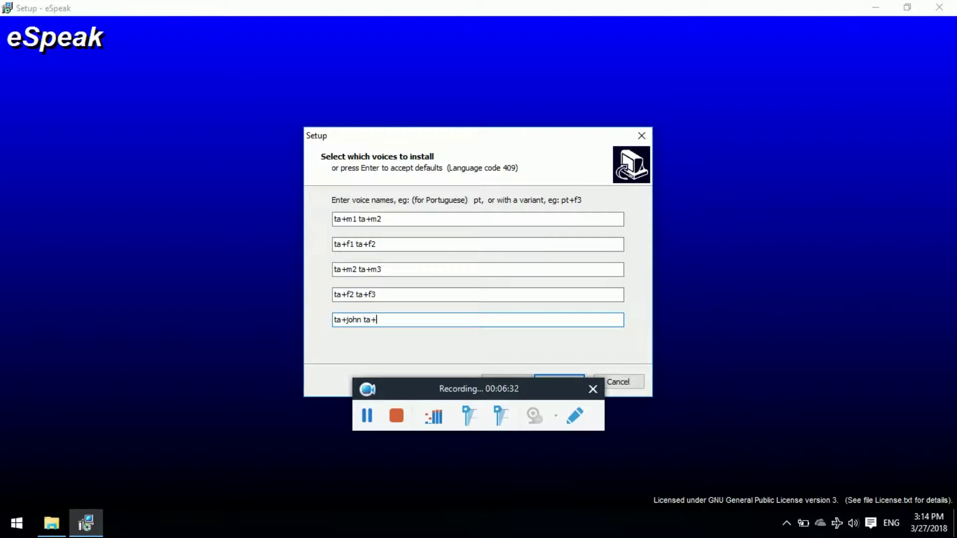
pyautogui.write('max')
# - Review all five voice entries from the first to the last
pyautogui.hotkey('shift', 'Tab')
pyautogui.hotkey('shift', 'Tab')
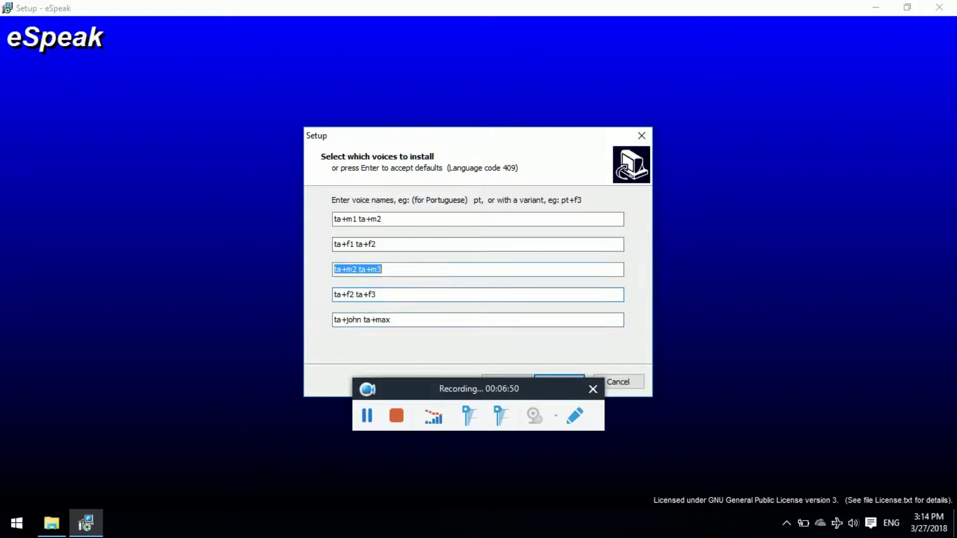
pyautogui.hotkey('shift', 'Tab')
pyautogui.hotkey('shift', 'Tab')
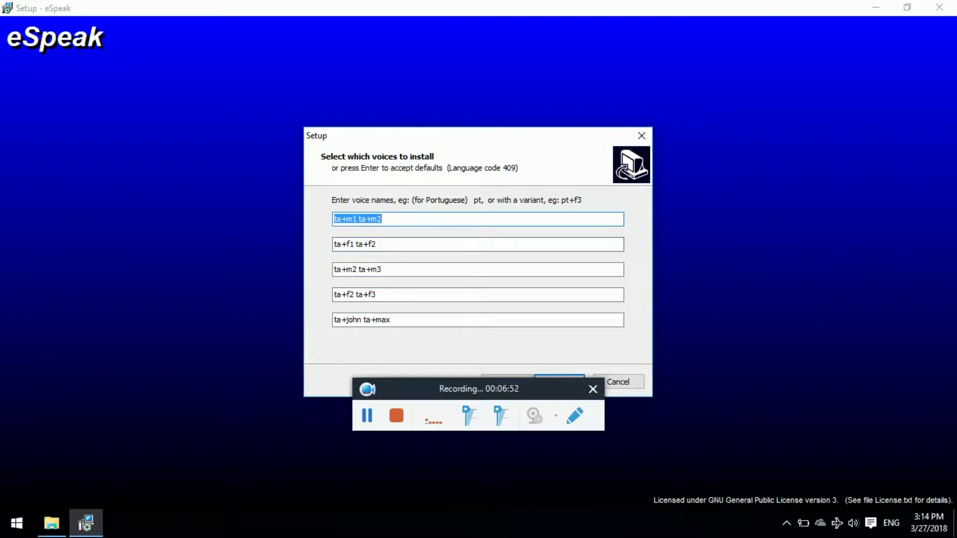
pyautogui.press('End')
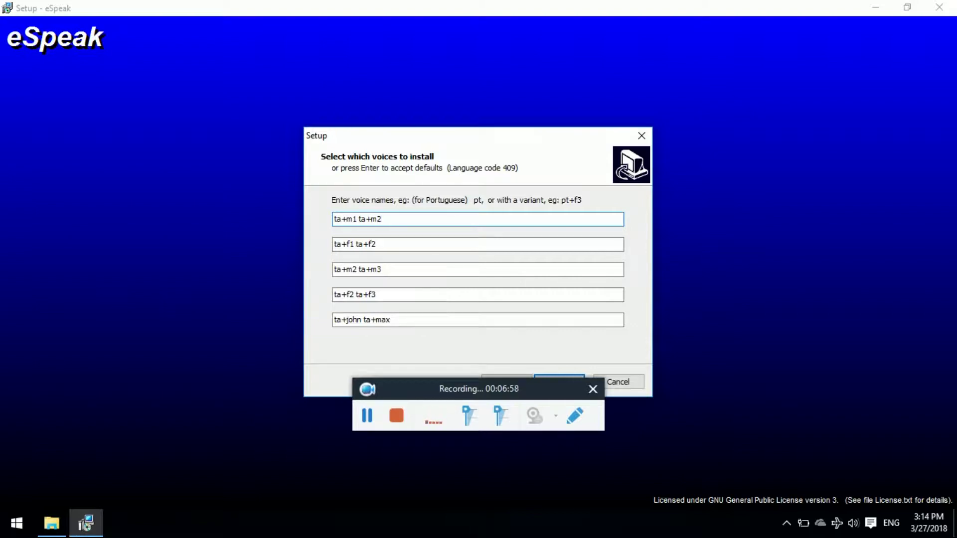
pyautogui.press('Tab')
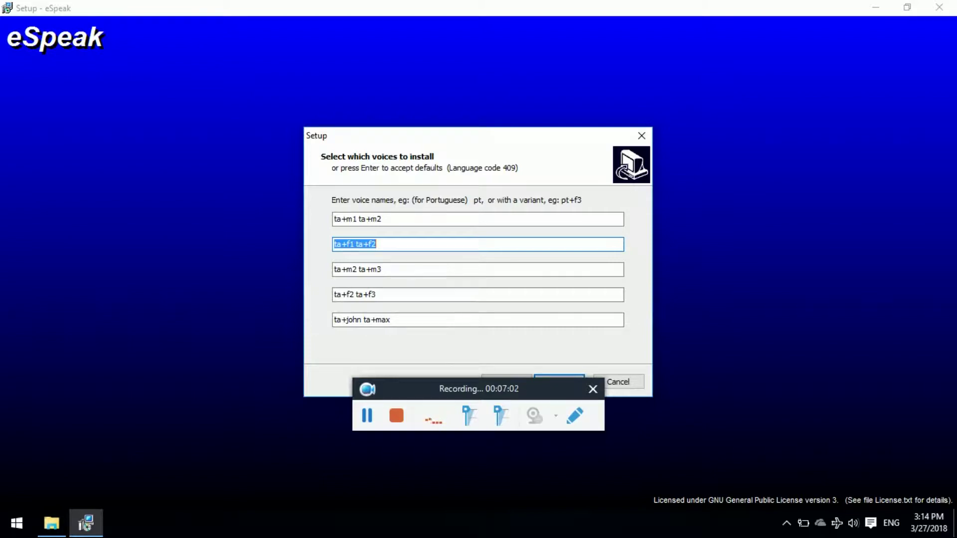
pyautogui.press('Tab')
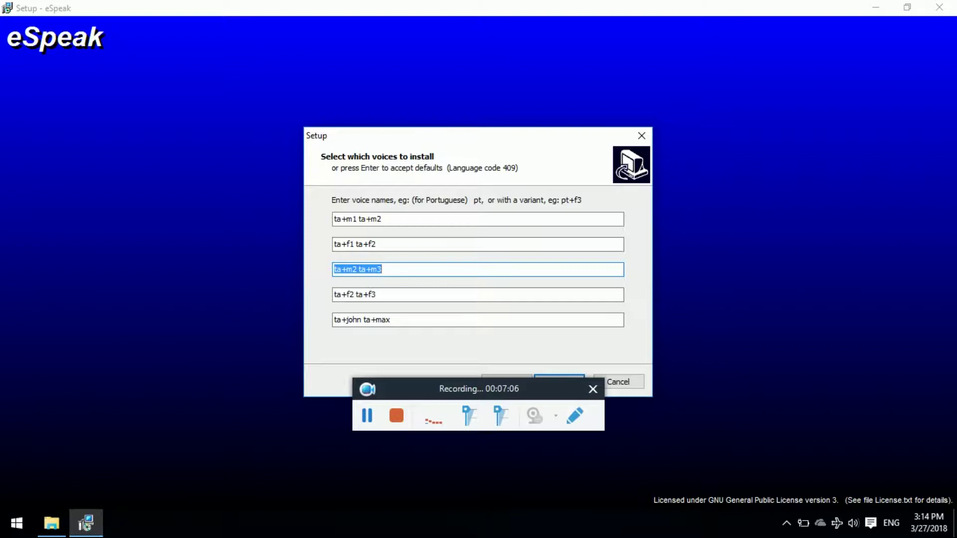
pyautogui.press('Tab')
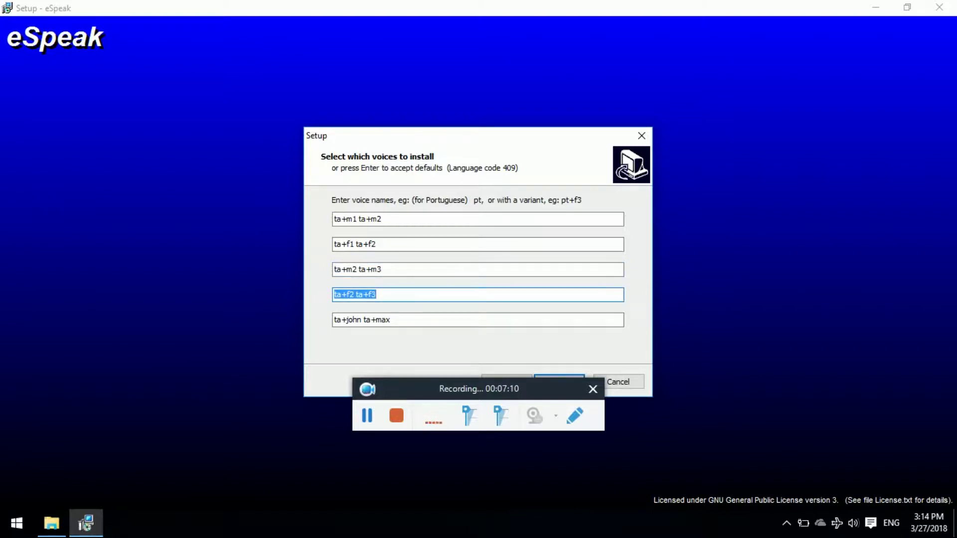
pyautogui.press('Tab')
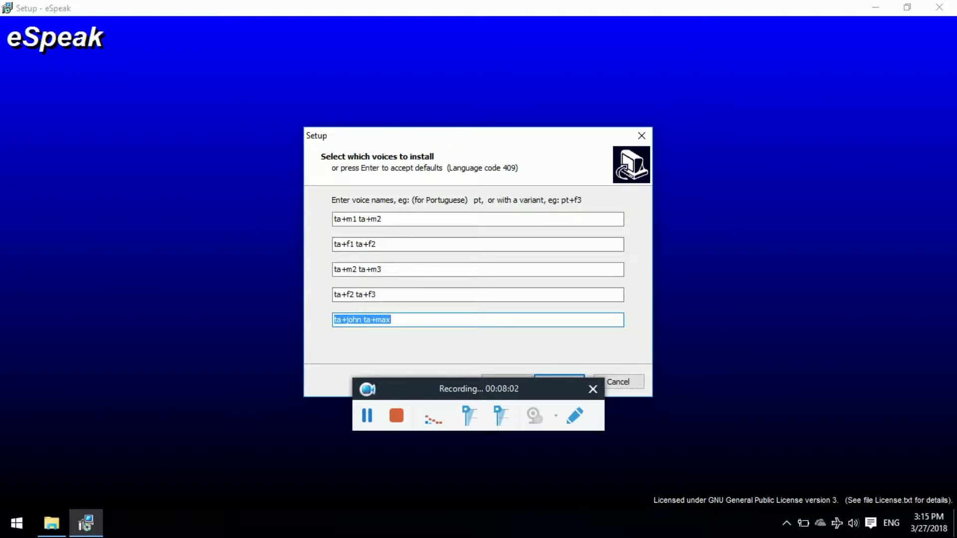
# - Accept the voice list and keep the default Start Menu folder eSpeak
pyautogui.press('Return')
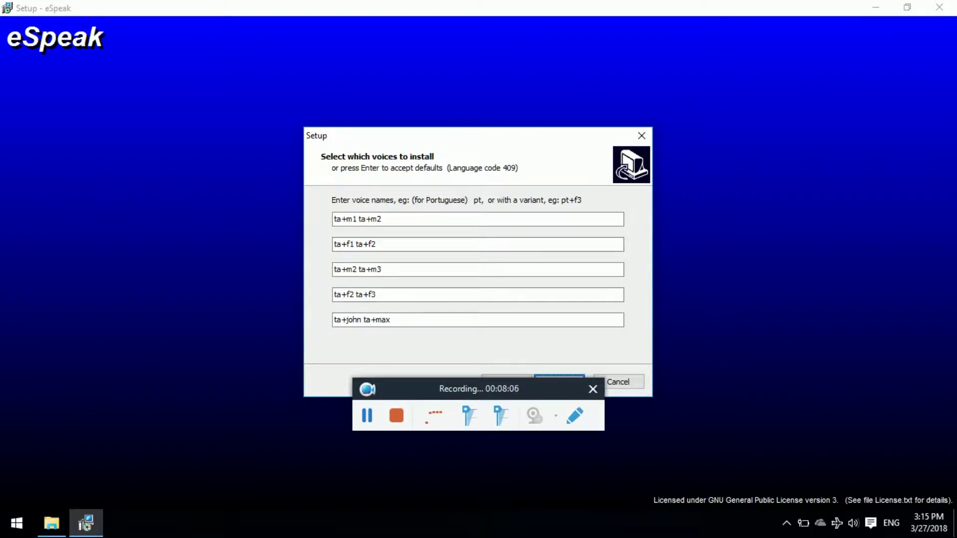
pyautogui.press('Return')
pyautogui.press('Tab')
pyautogui.press('Tab')
pyautogui.press('Tab')
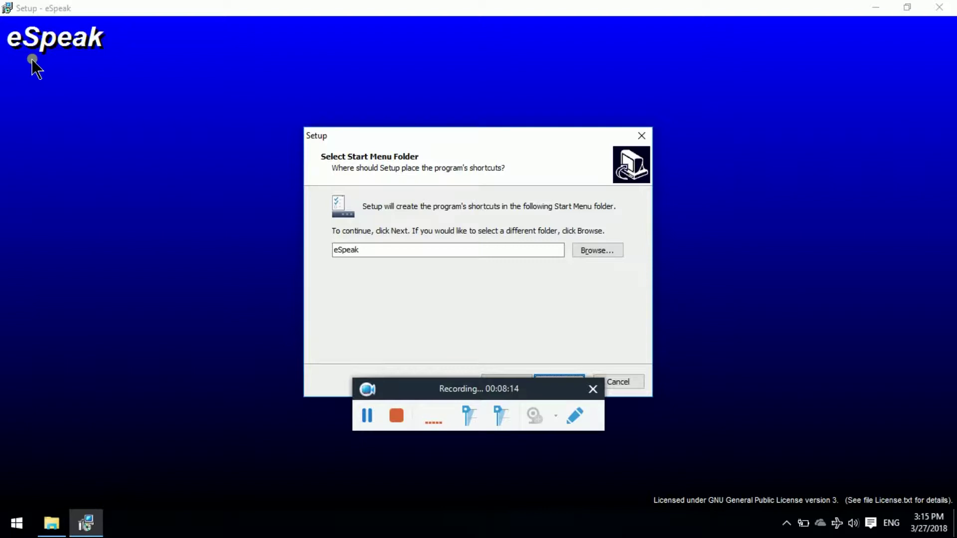
pyautogui.press('Return')
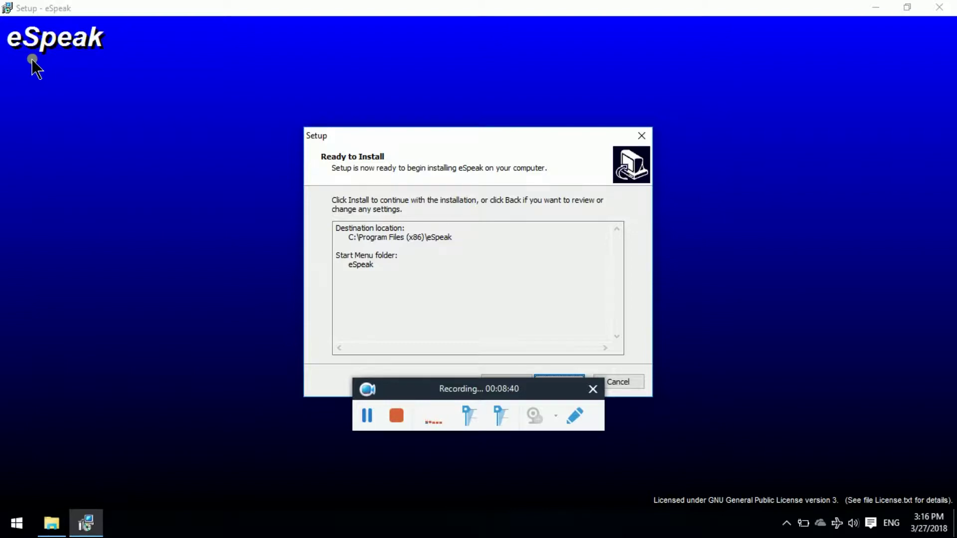
# - Start installing eSpeak with the summarized settings
pyautogui.press('Tab')
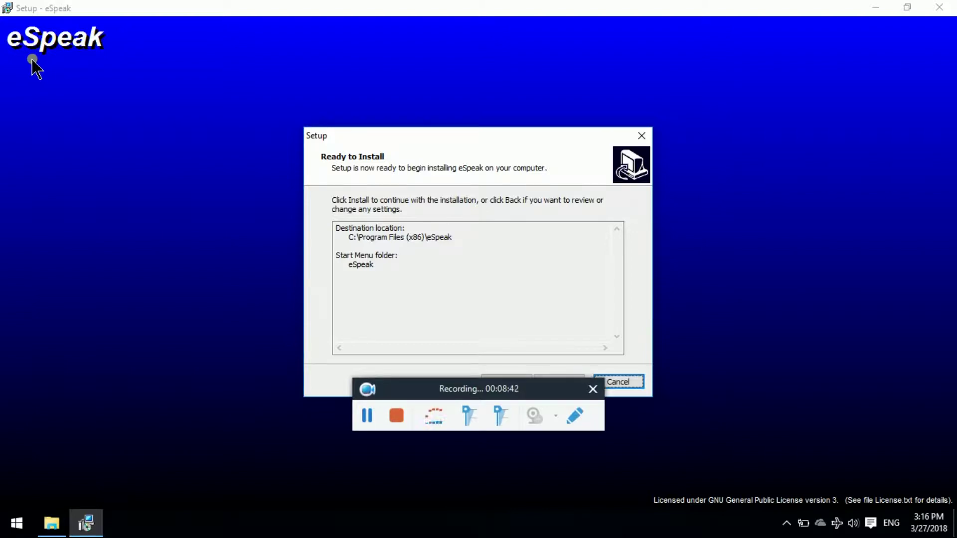
pyautogui.hotkey('shift', 'Tab')
pyautogui.press('Return')
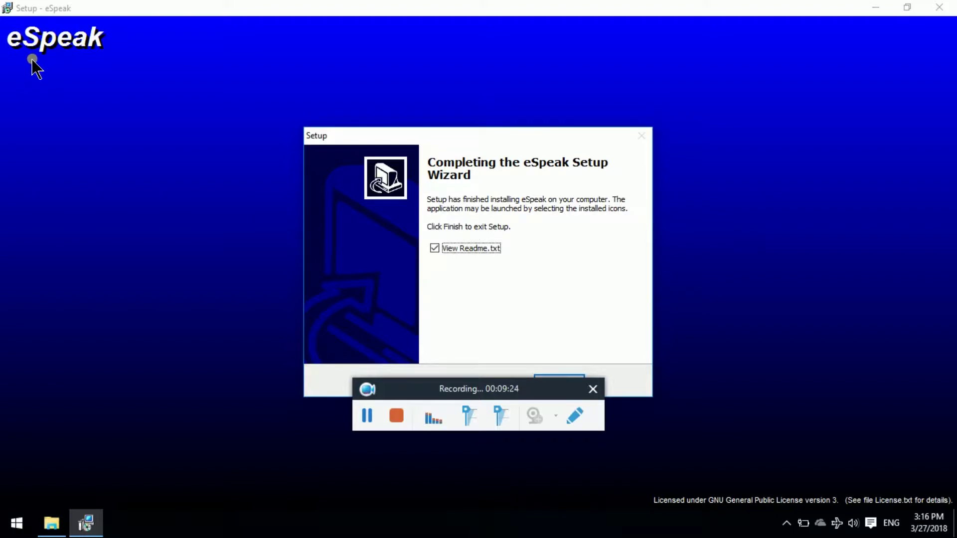
# - Turn off viewing Readme.txt and finish the eSpeak setup wizard
pyautogui.press('space')
pyautogui.press('Tab')
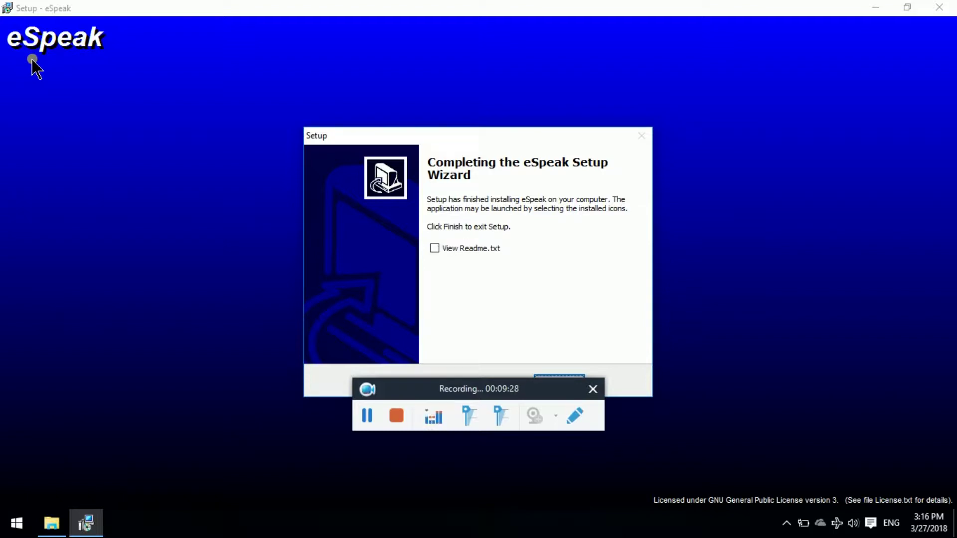
pyautogui.press('Return')
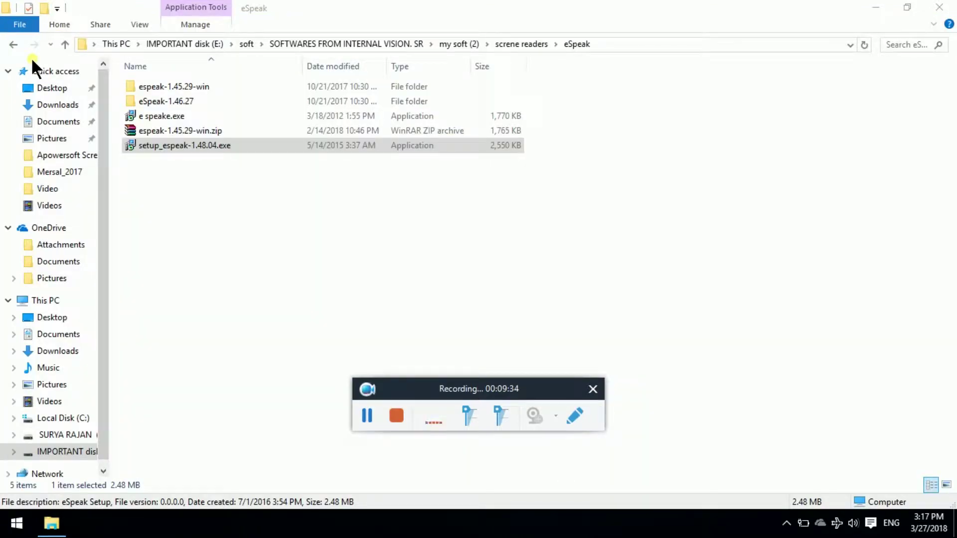
# - Show the desktop and switch NVDA's synthesizer to Microsoft Speech API version 5
pyautogui.press('super+d')
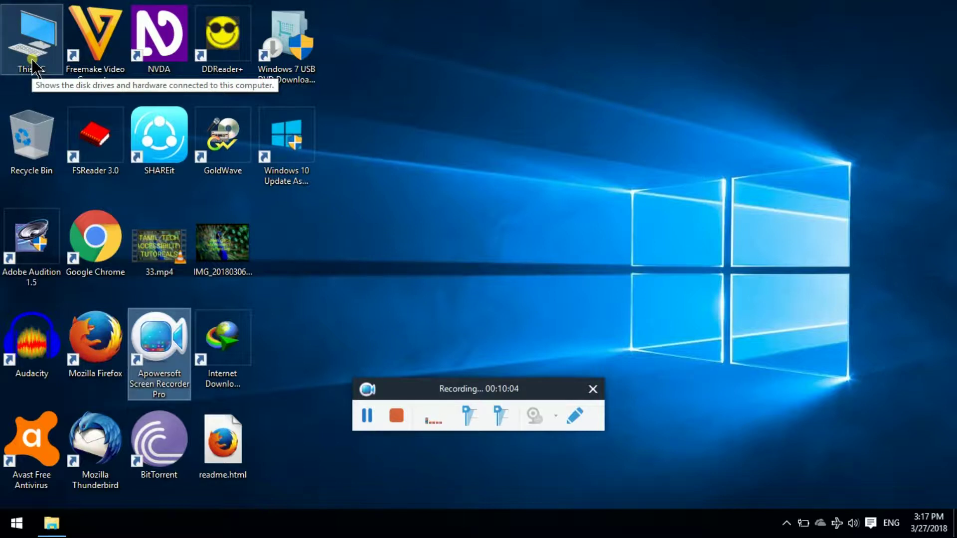
pyautogui.press('ctrl+Insert+s')
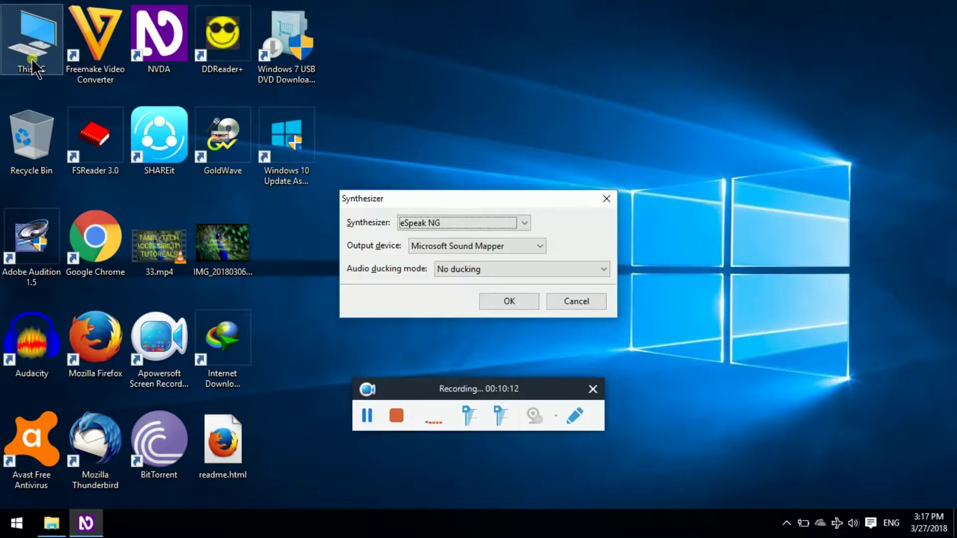
pyautogui.press('Down')
pyautogui.press('Down')
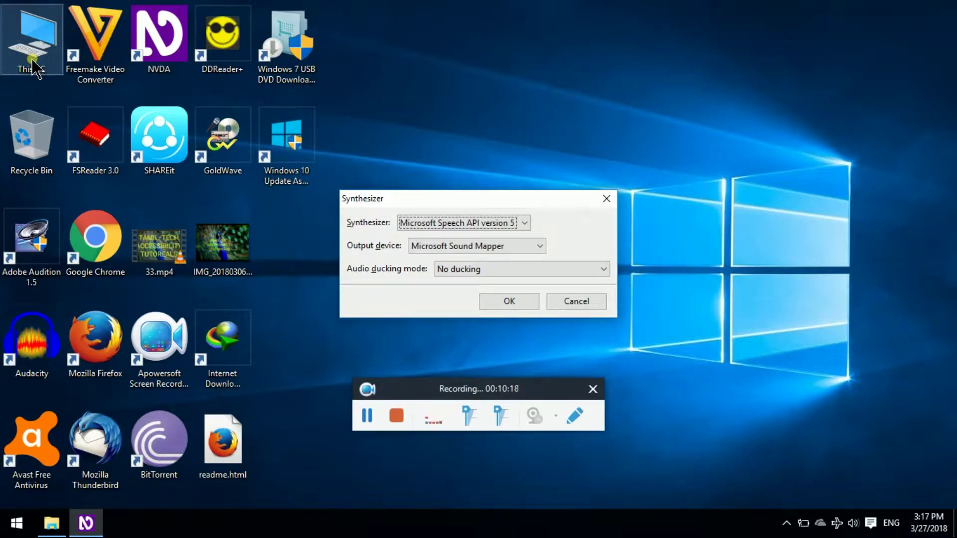
pyautogui.press('Return')
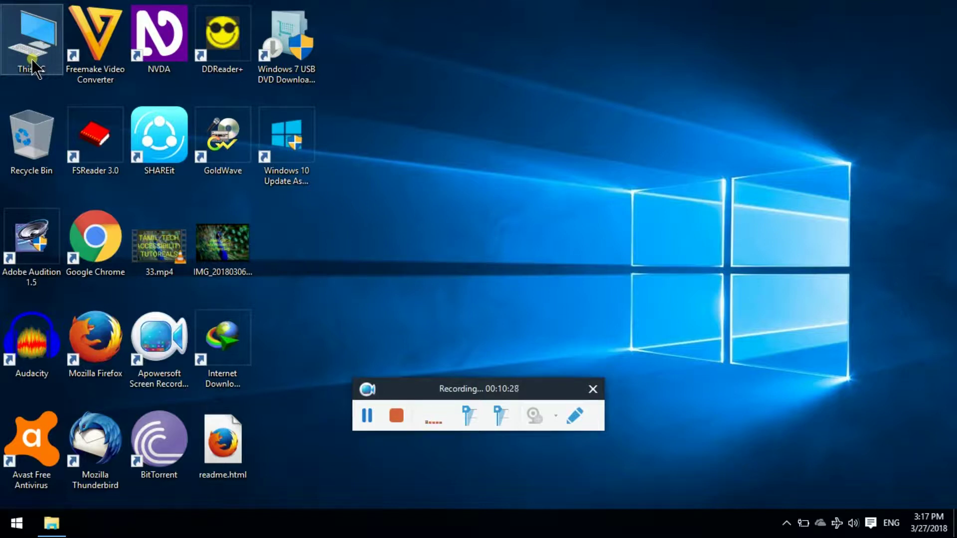
# - Open NVDA's voice settings and step through the installed voices, including the eSpeak Tamil variants
pyautogui.press('ctrl+Insert+v')
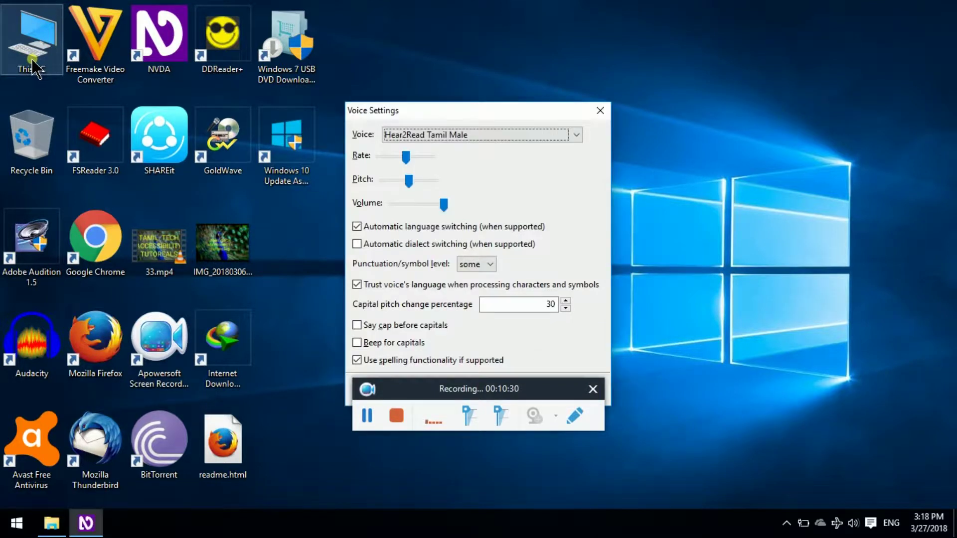
pyautogui.press('Up')
pyautogui.press('Down')
pyautogui.press('Down')
pyautogui.press('Down')
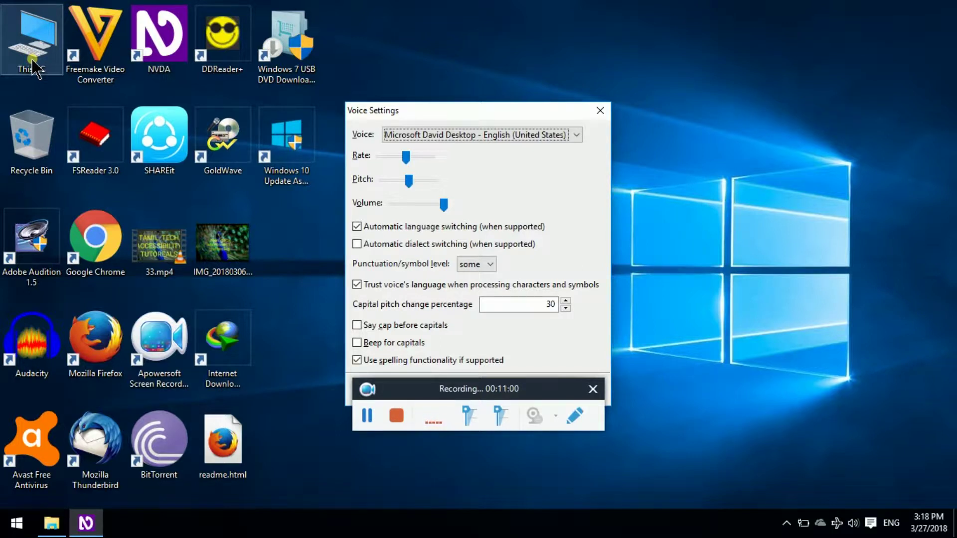
pyautogui.press('Down')
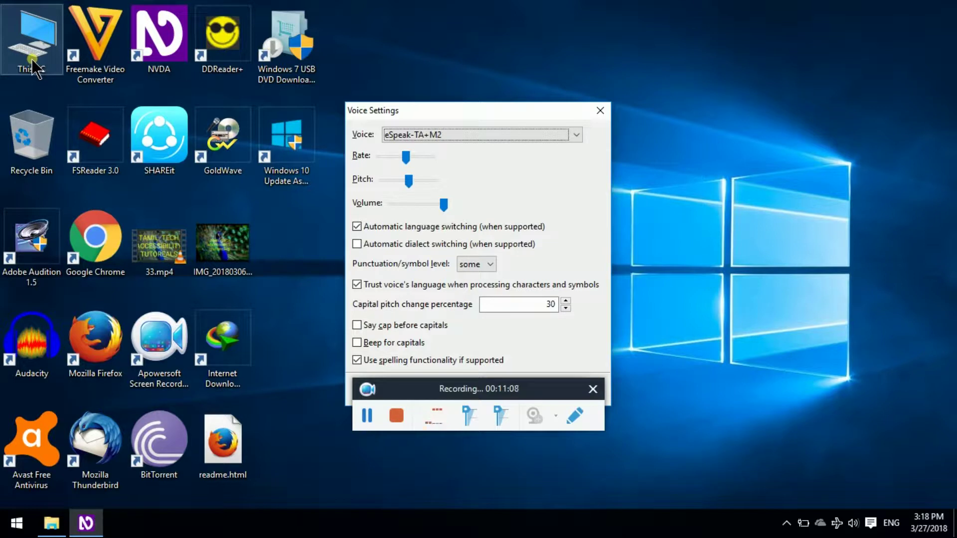
pyautogui.press('Up')
pyautogui.press('Down')
pyautogui.press('Down')
pyautogui.press('Down')
pyautogui.press('Down')
pyautogui.press('Down')
pyautogui.press('Down')
pyautogui.press('Down')
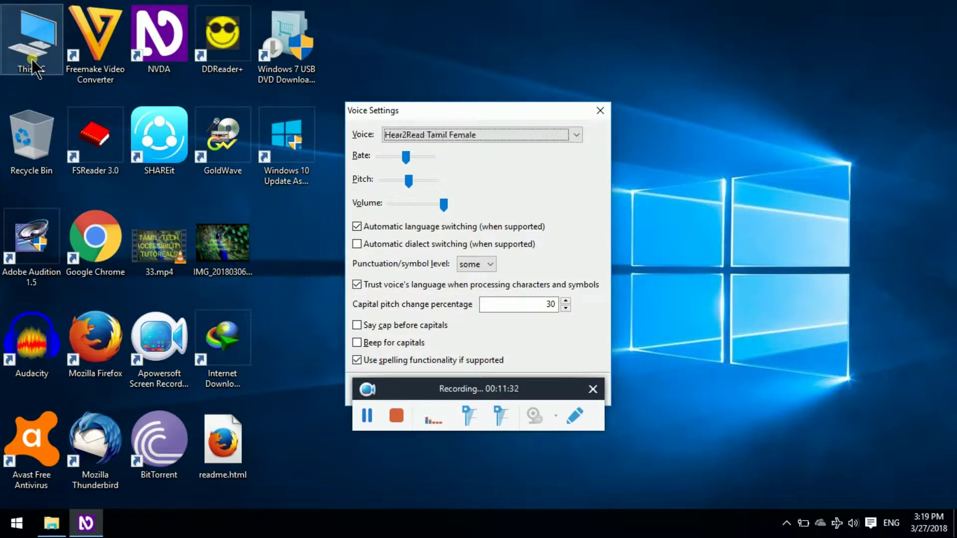
# - Compare the Hear2Read Tamil, Microsoft David Desktop and eSpeak-TA+M1 voices in the voice settings
pyautogui.press('Down')
pyautogui.press('Down')
pyautogui.press('Up')
pyautogui.press('Up')
pyautogui.press('Tab')
pyautogui.hotkey('shift', 'Tab')
pyautogui.press('Down')
pyautogui.press('Down')
pyautogui.press('Down')
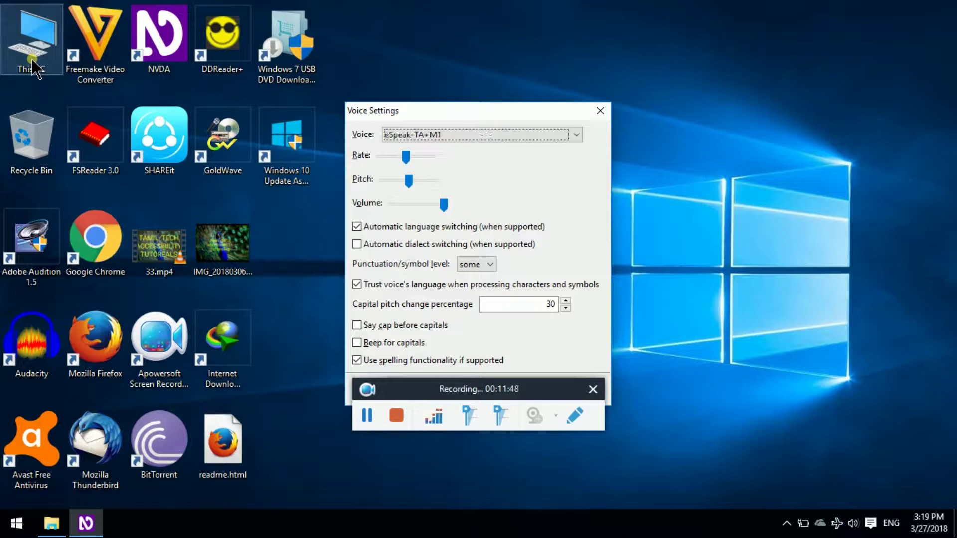
pyautogui.press('Up')
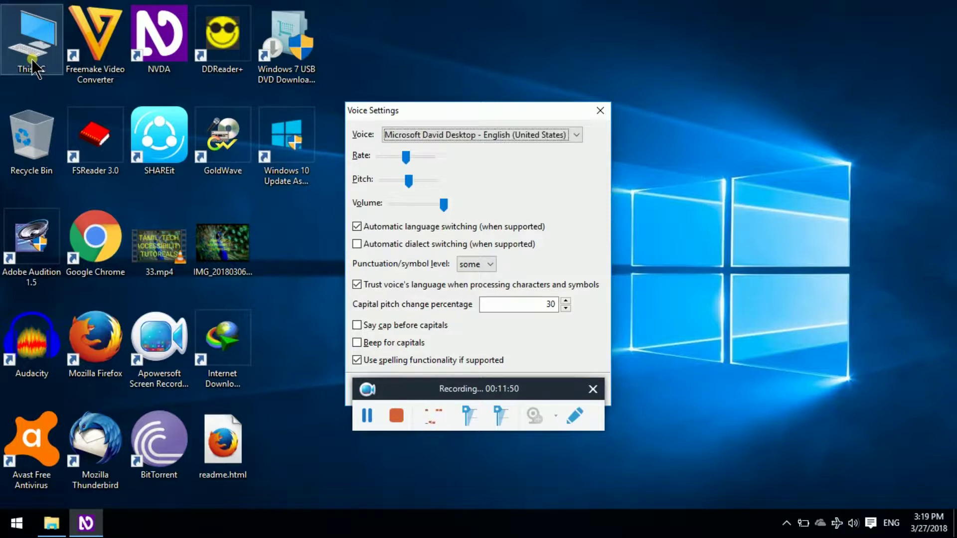
pyautogui.press('Down')
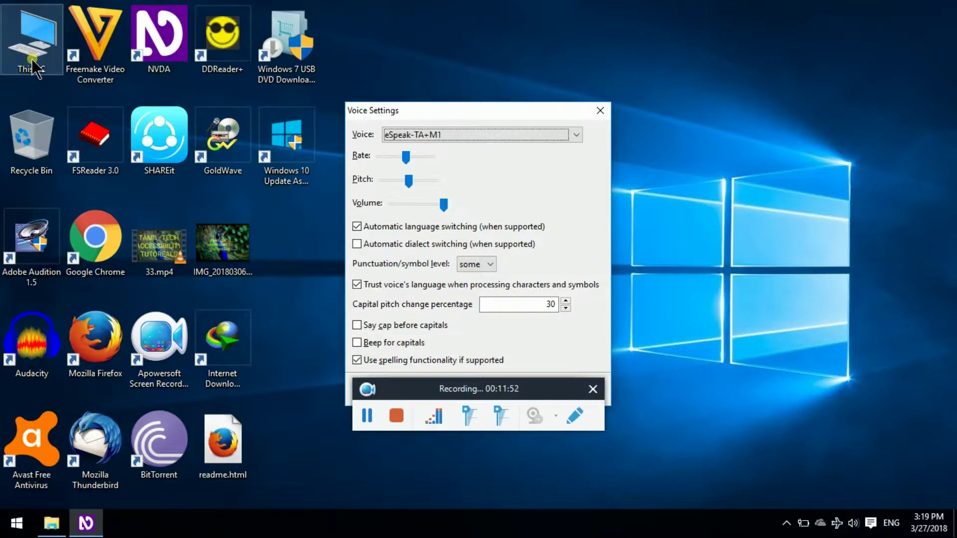
# - Cycle through the remaining voices and set NVDA's voice to eSpeak-TA+M1
pyautogui.press('Down')
pyautogui.press('Down')
pyautogui.press('Down')
pyautogui.press('Down')
pyautogui.press('Down')
pyautogui.press('Down')
pyautogui.press('Down')
pyautogui.press('Down')
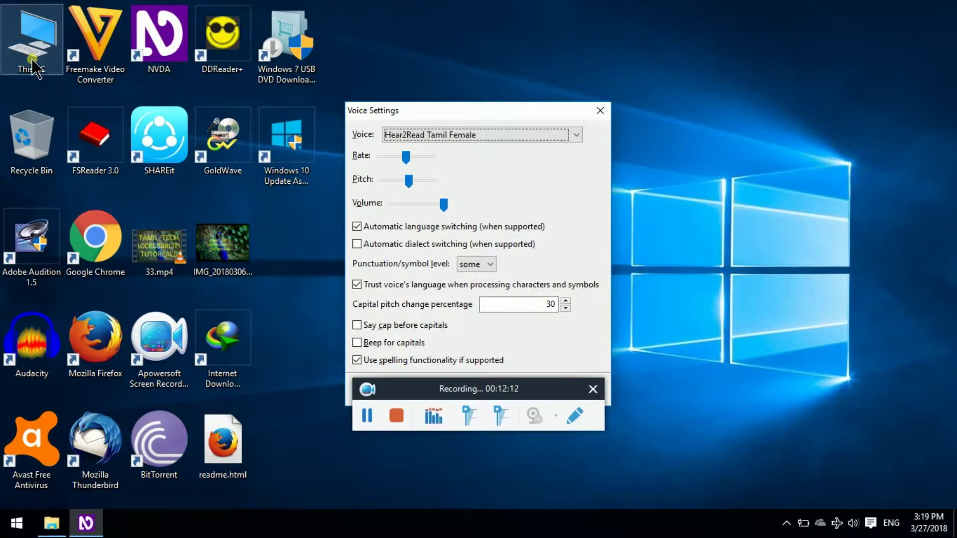
pyautogui.press('Down')
pyautogui.press('Down')
pyautogui.press('Down')
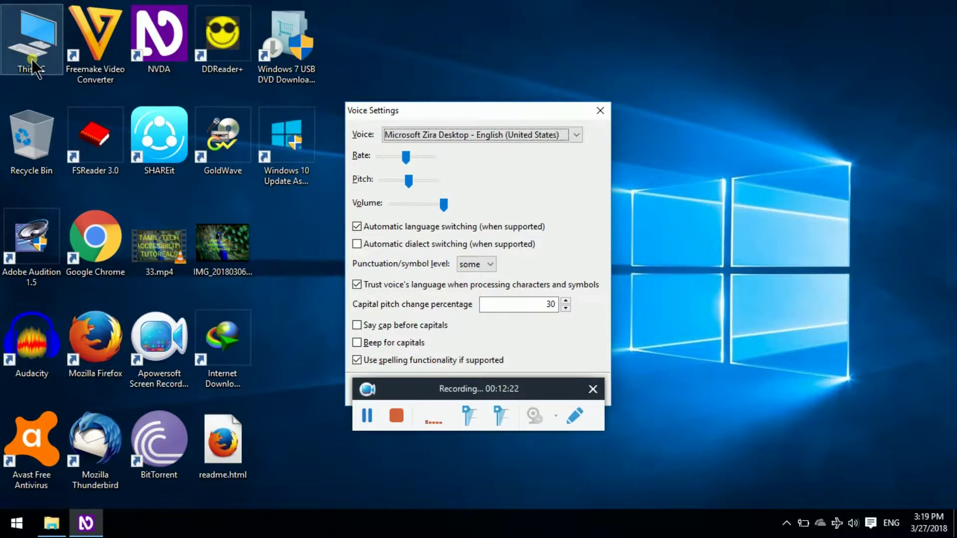
pyautogui.press('Down')
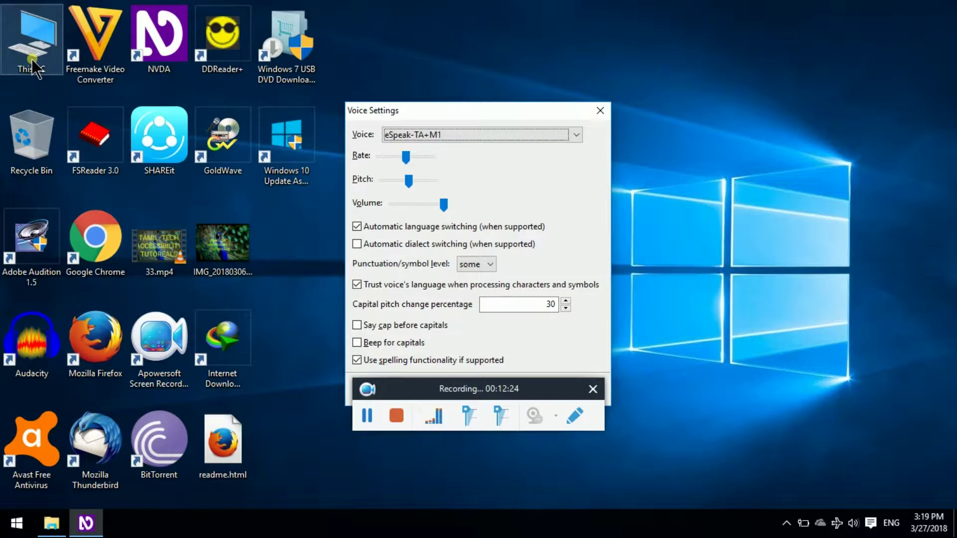
pyautogui.press('Return')
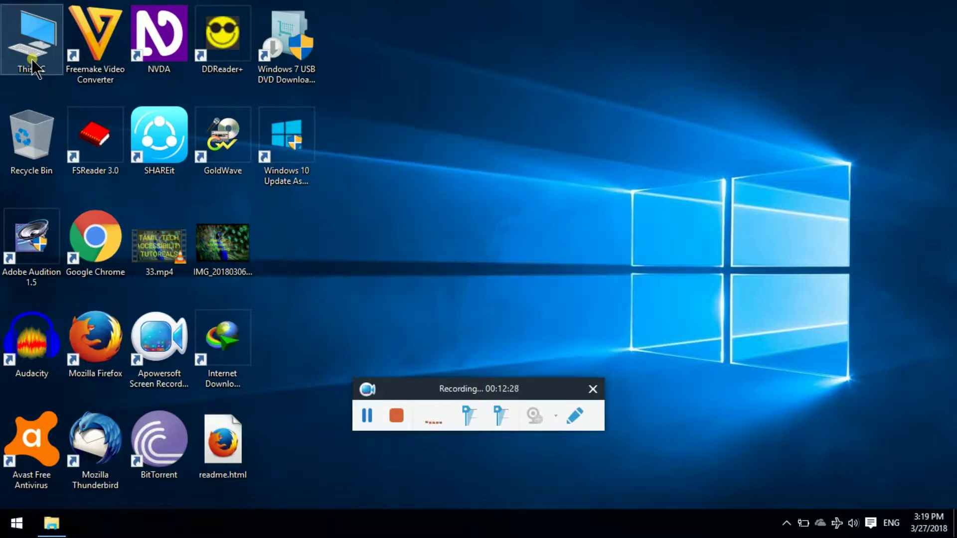
pyautogui.press('super+d')
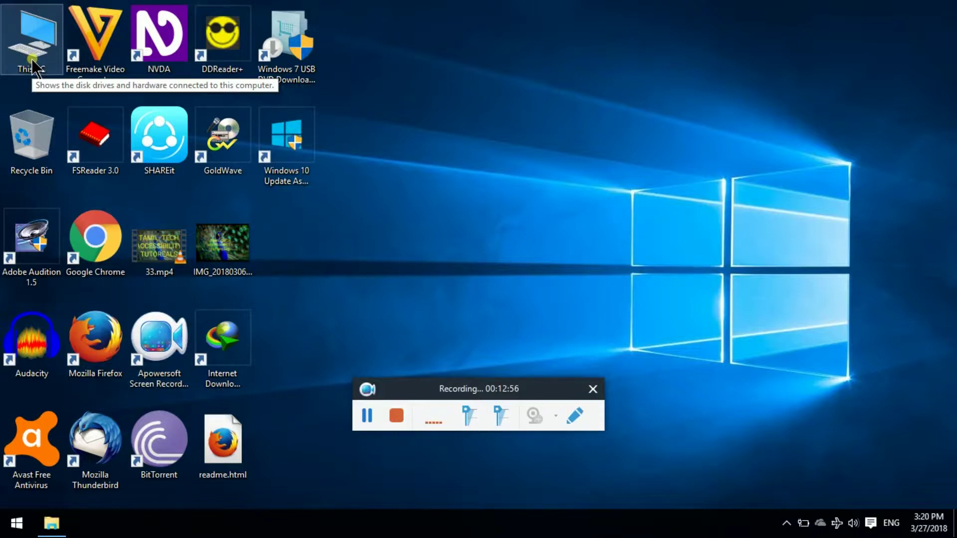
pyautogui.press('super')
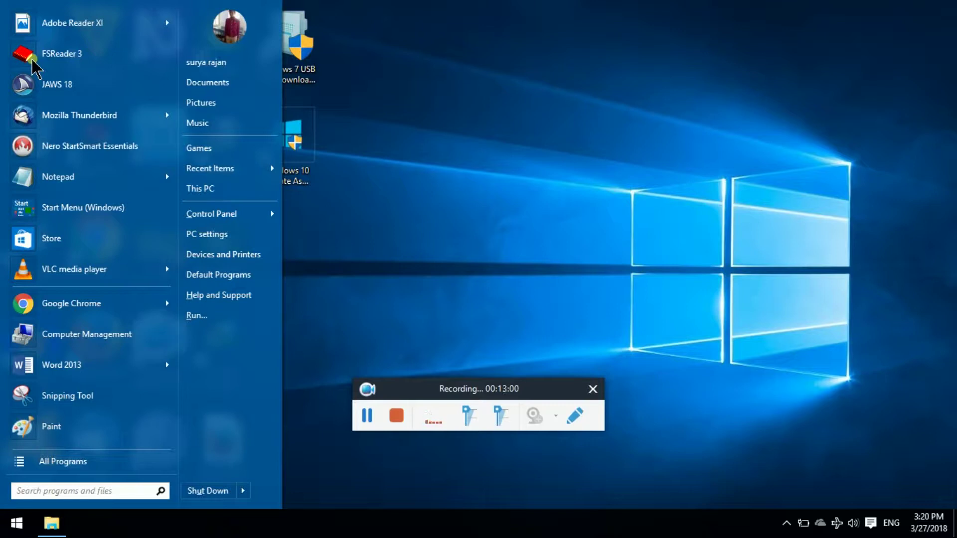
pyautogui.press('Escape')
pyautogui.press('ctrl+Insert+d')
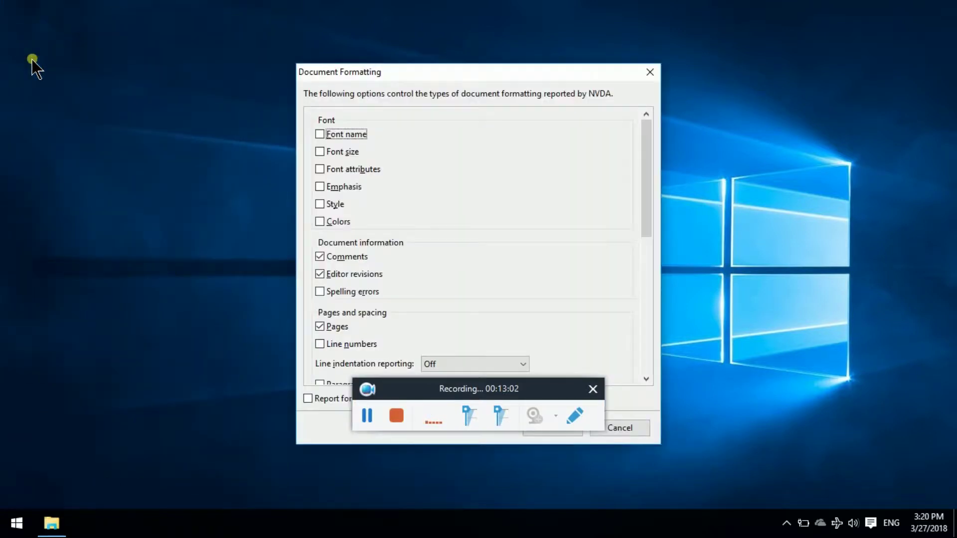
pyautogui.press('Escape')
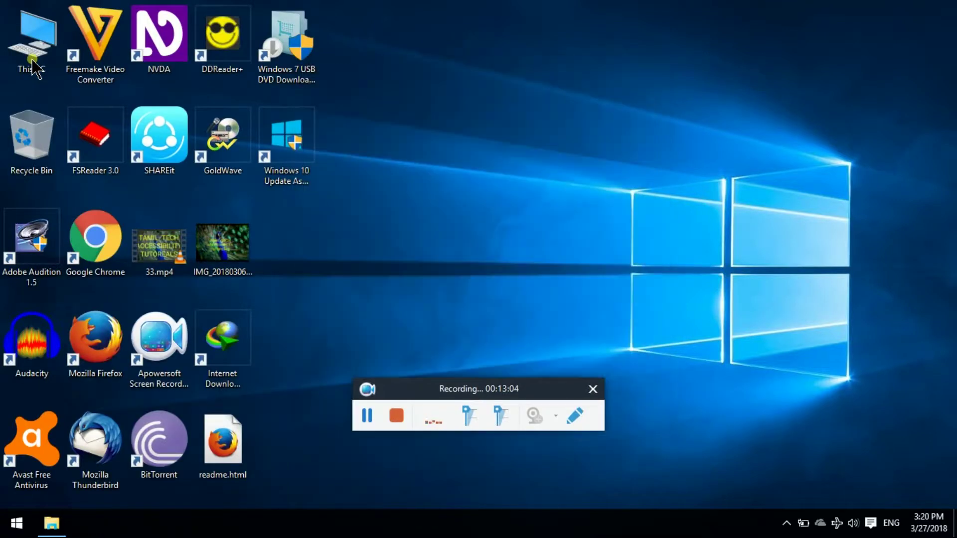
# - Switch NVDA's synthesizer to eSpeak NG, keeping the Microsoft Sound Mapper output device and no ducking
pyautogui.press('ctrl+Insert+s')
pyautogui.press('Down')
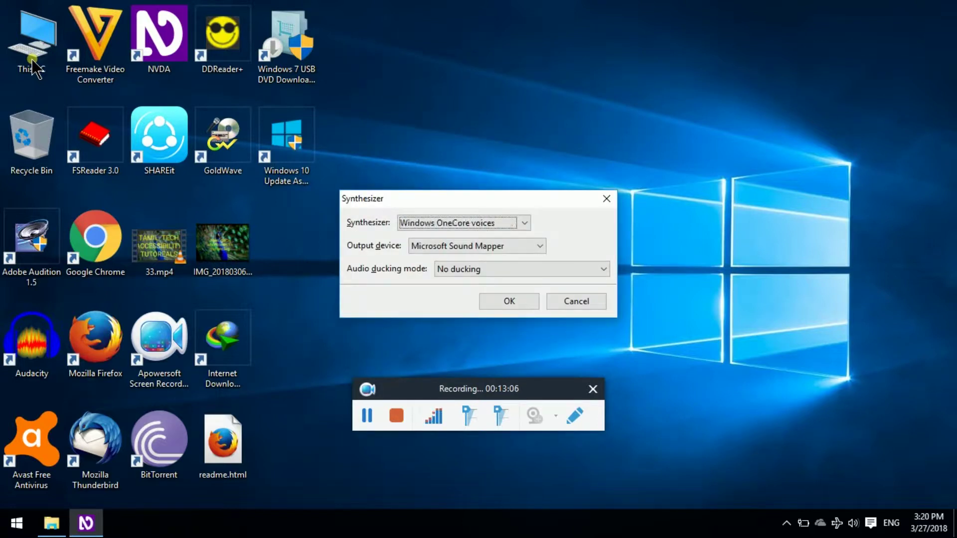
pyautogui.press('Up')
pyautogui.press('Up')
pyautogui.press('Up')
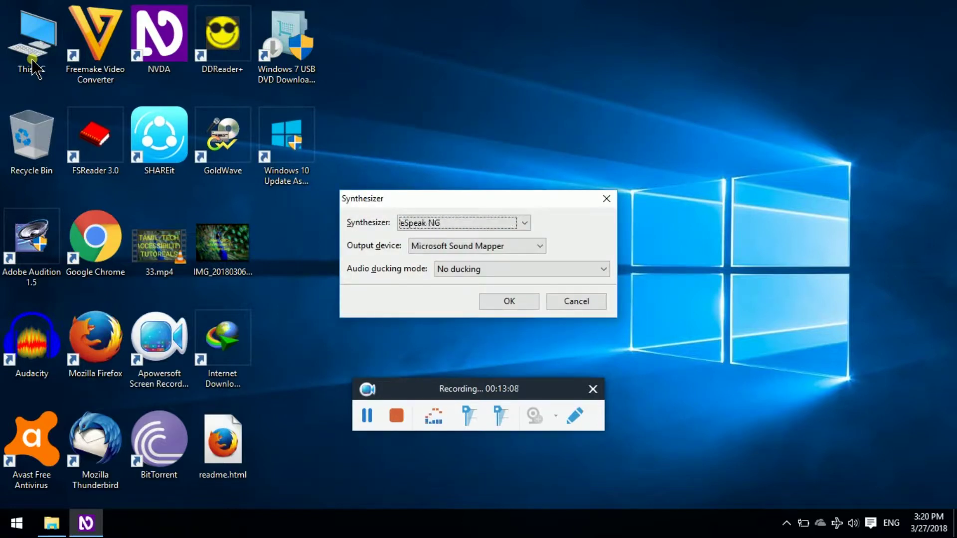
pyautogui.press('Return')
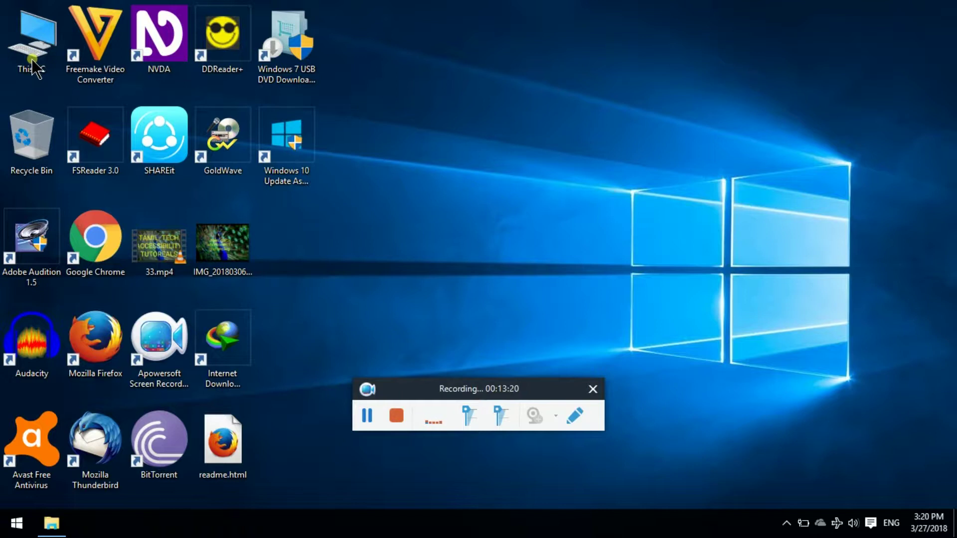
# - Launch TTSApp from the eSpeak folder among the installed programs
pyautogui.press('super')
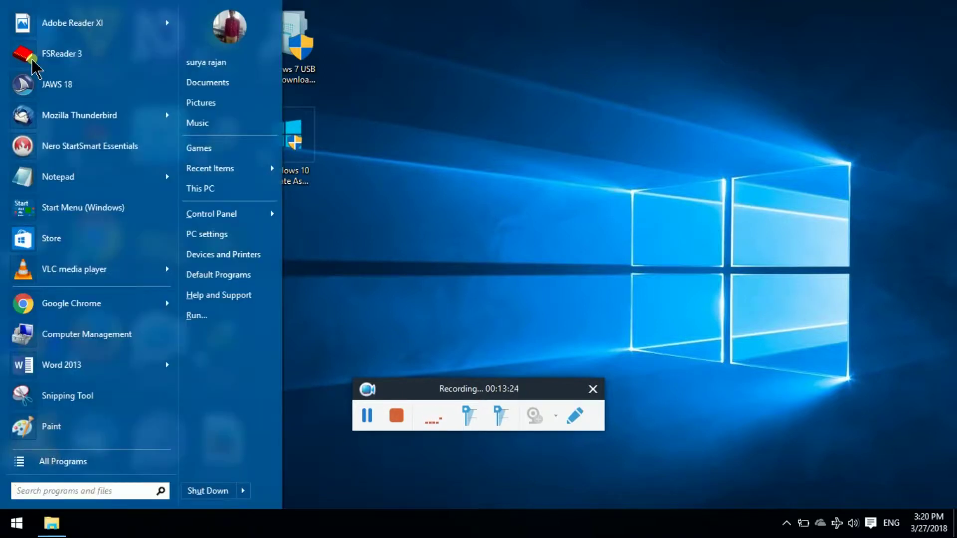
pyautogui.press('Up')
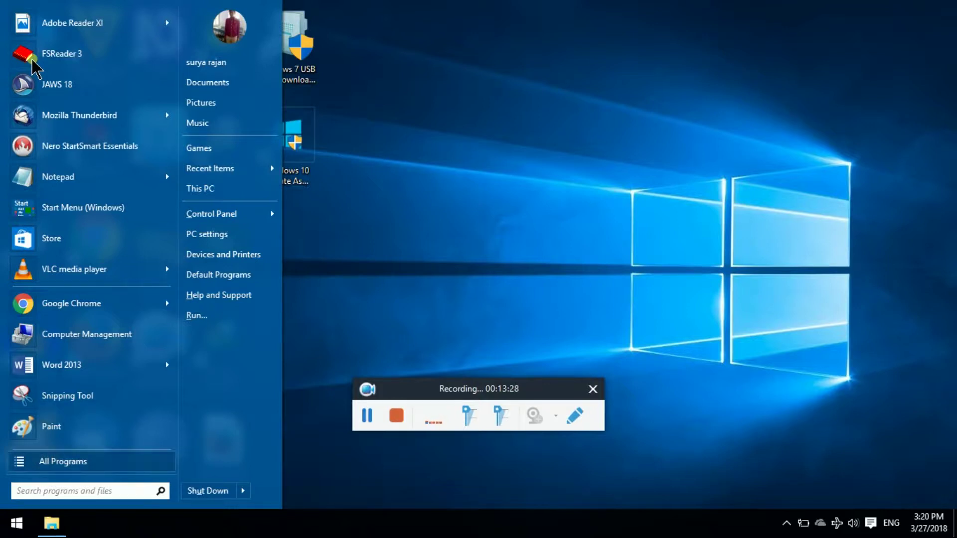
pyautogui.press('Return')
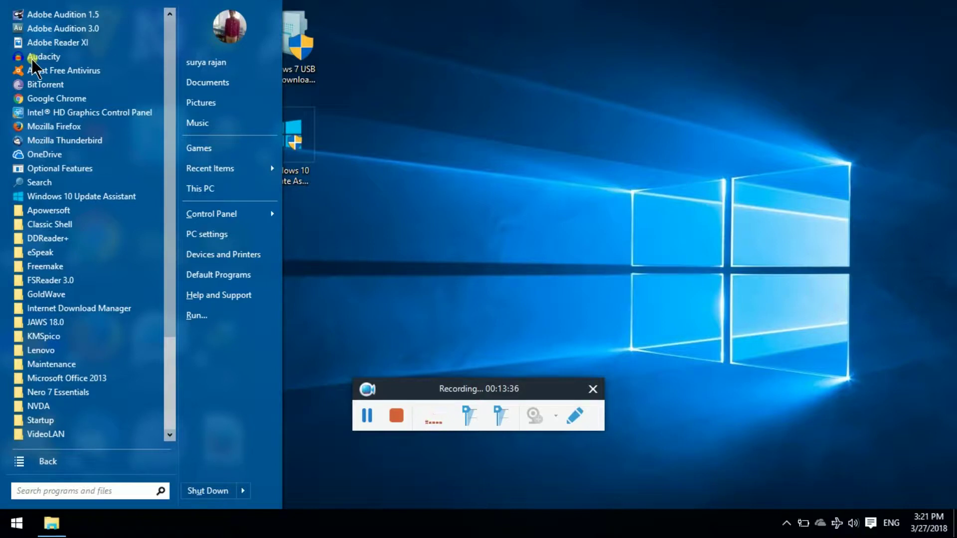
pyautogui.press('e')
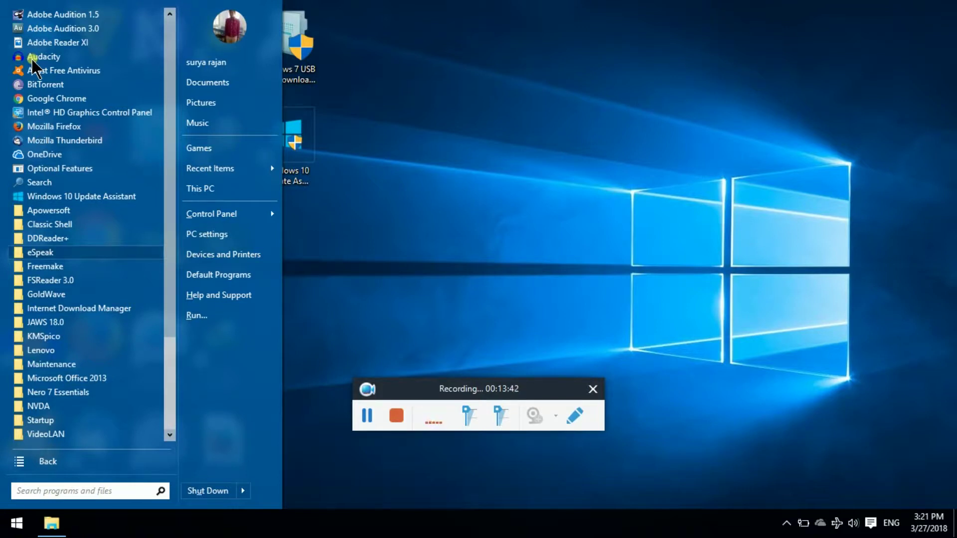
pyautogui.press('Return')
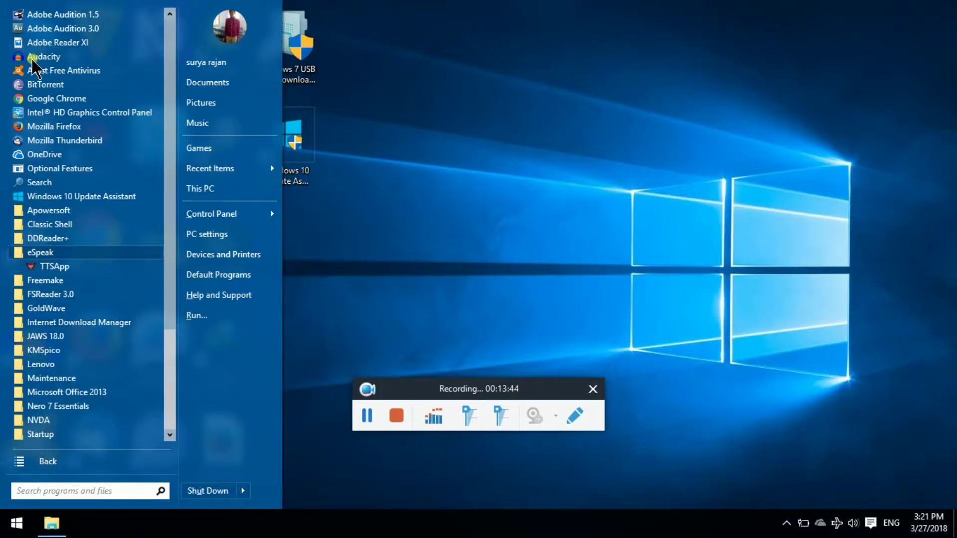
pyautogui.press('Down')
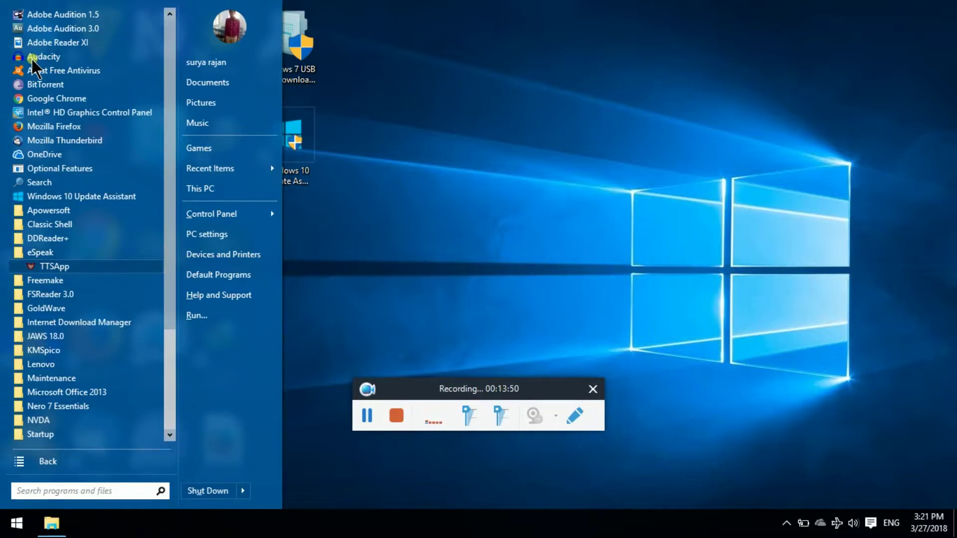
pyautogui.click(31, 58)
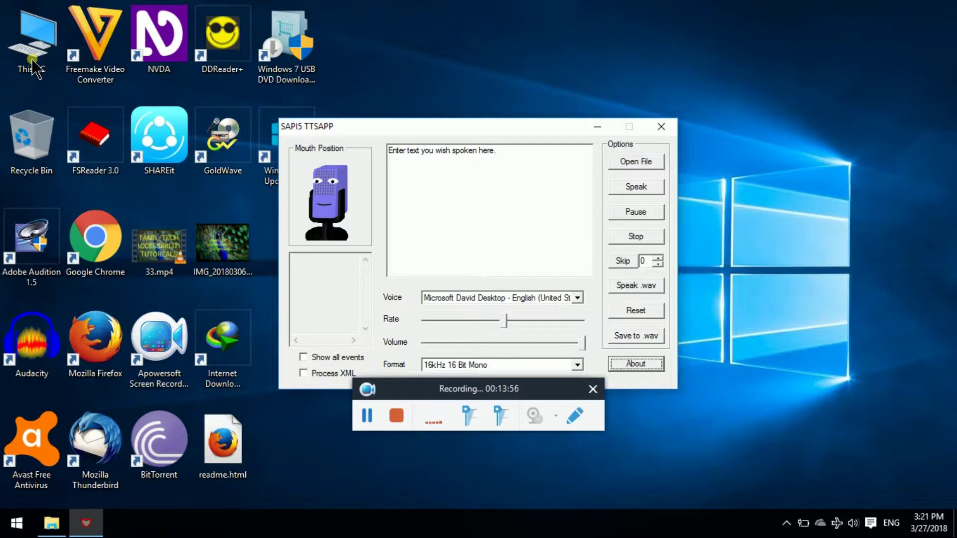
# - Start opening a text file in TTSApp and go up from the eSpeak folder to This PC
pyautogui.press('Tab')
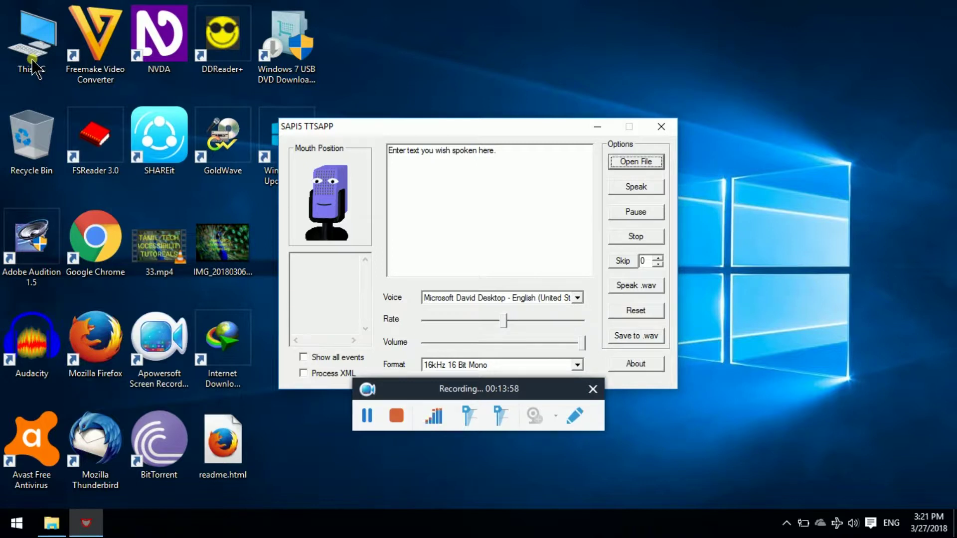
pyautogui.hotkey('alt', 'Tab')
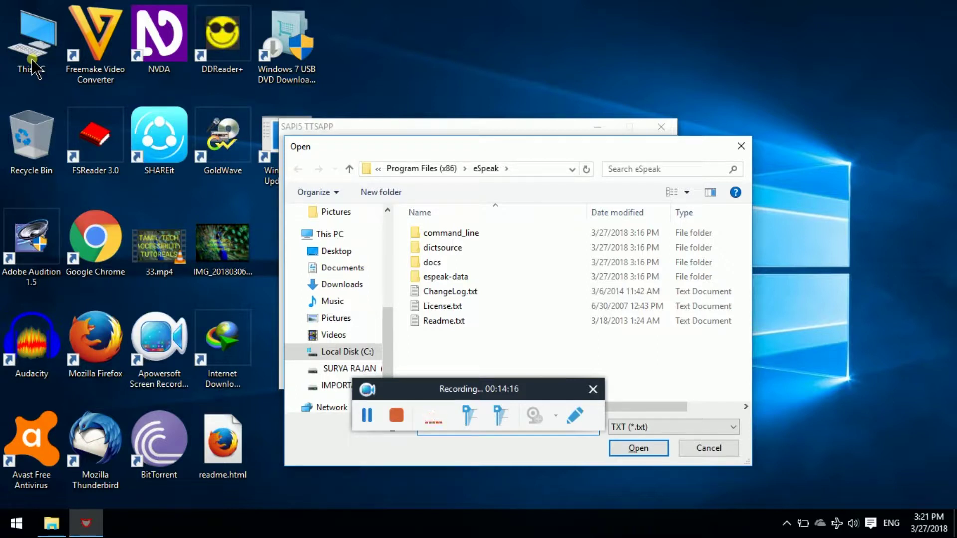
pyautogui.press('Tab')
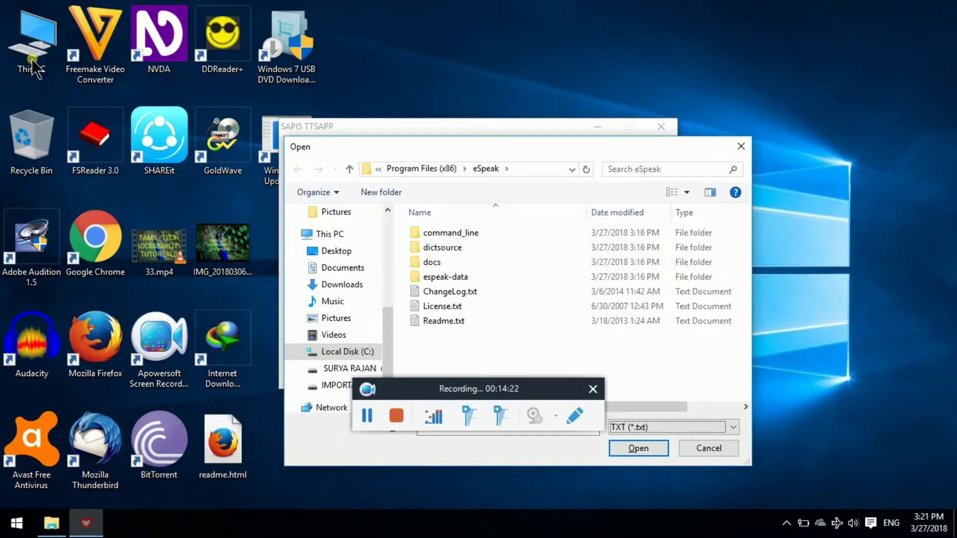
pyautogui.press('Tab')
pyautogui.press('Tab')
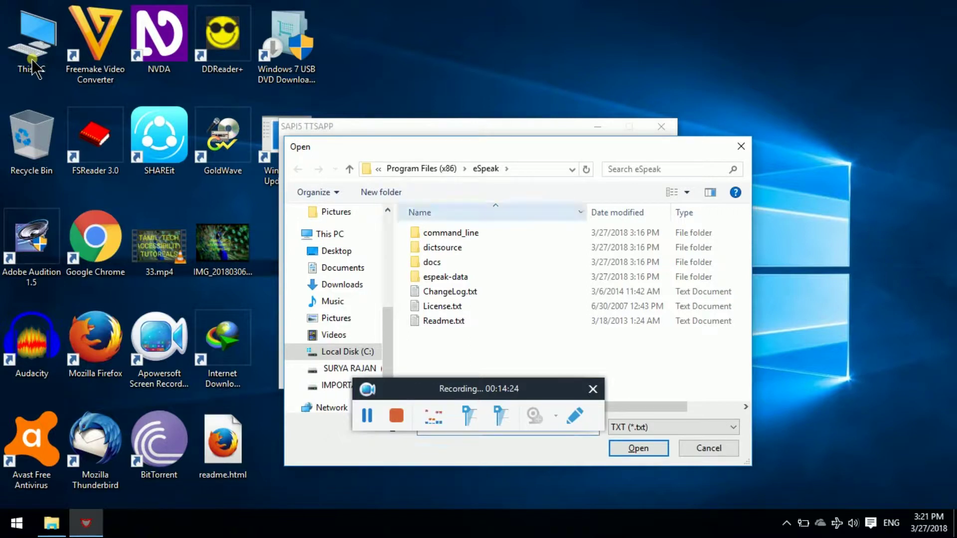
pyautogui.press('Tab')
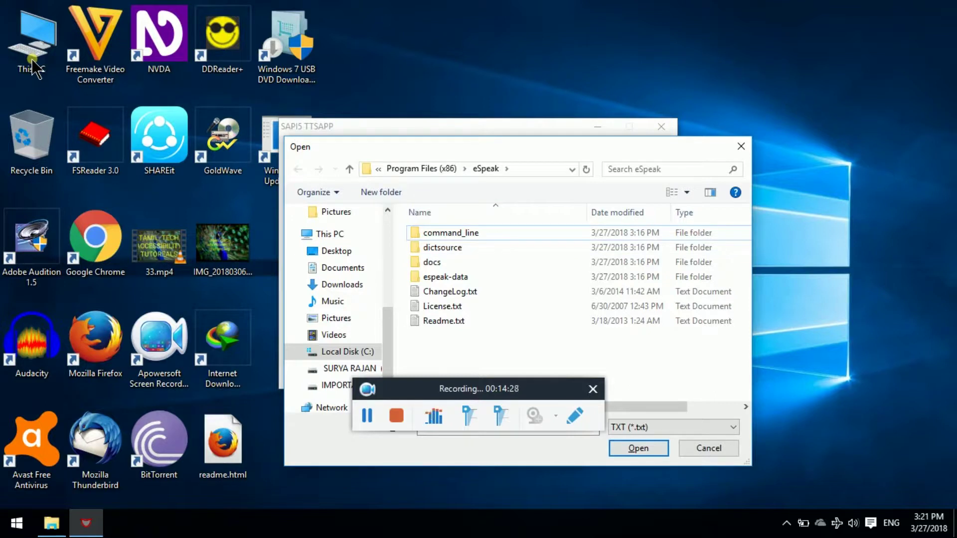
pyautogui.press('Down')
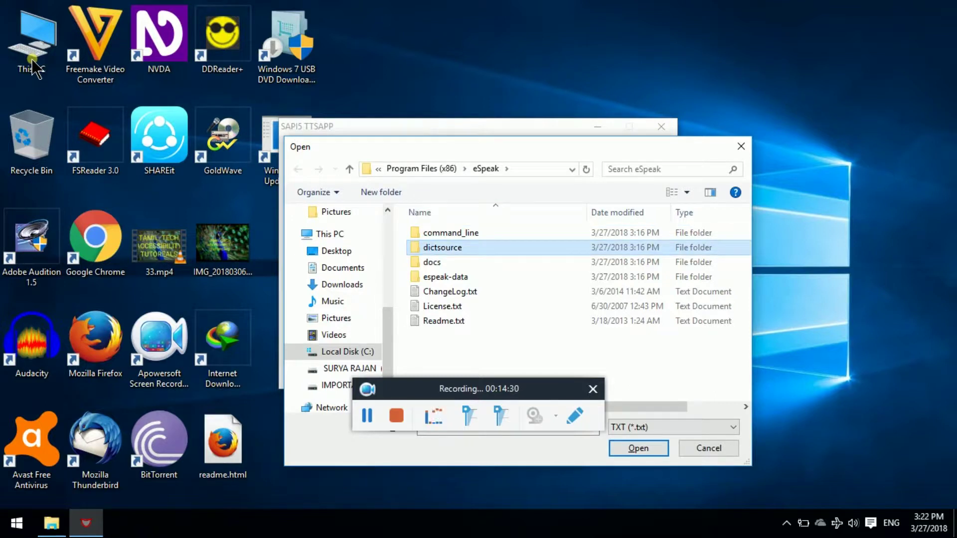
pyautogui.press('BackSpace')
pyautogui.press('BackSpace')
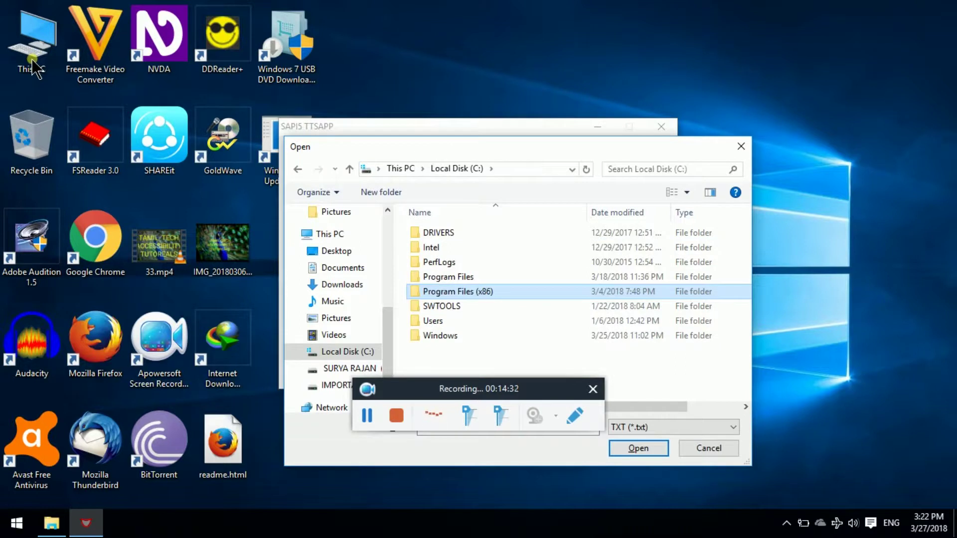
pyautogui.press('Down')
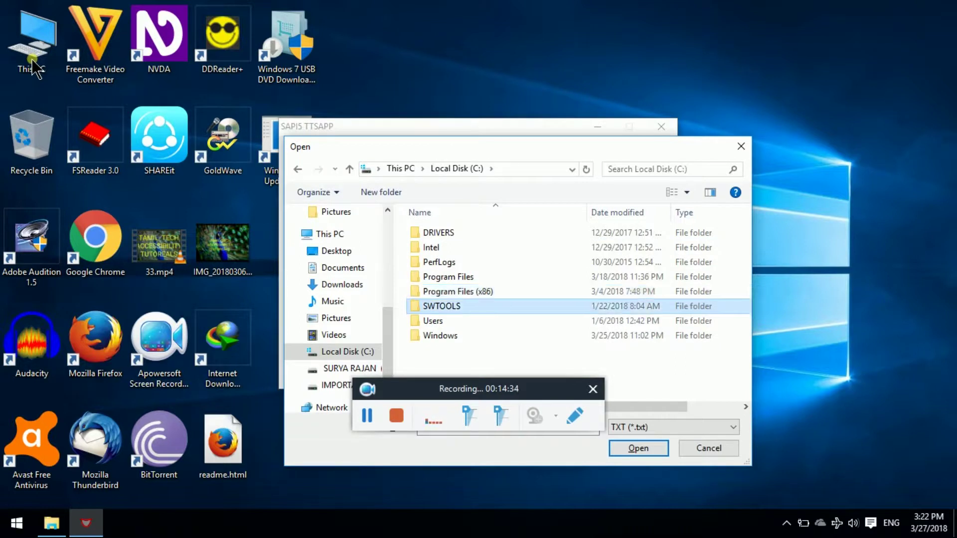
pyautogui.press('BackSpace')
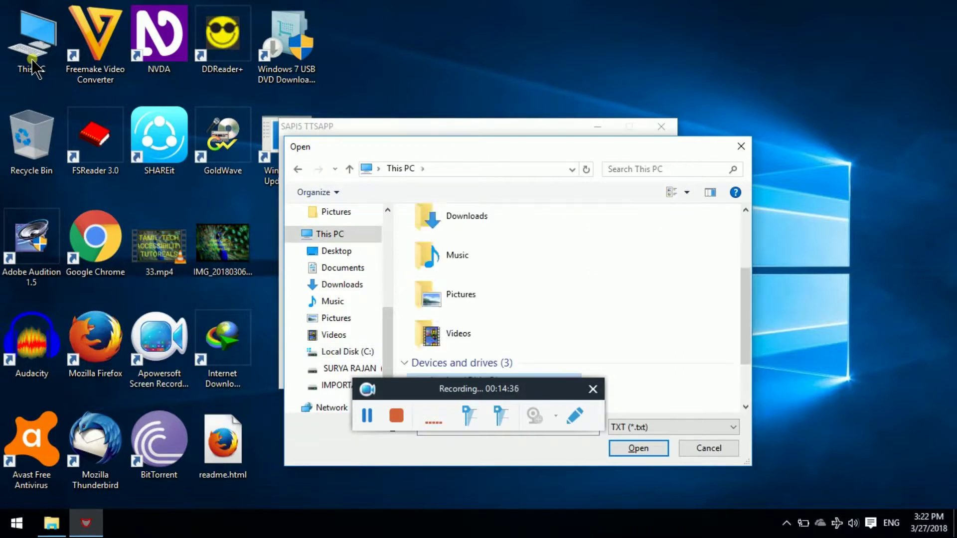
pyautogui.press('BackSpace')
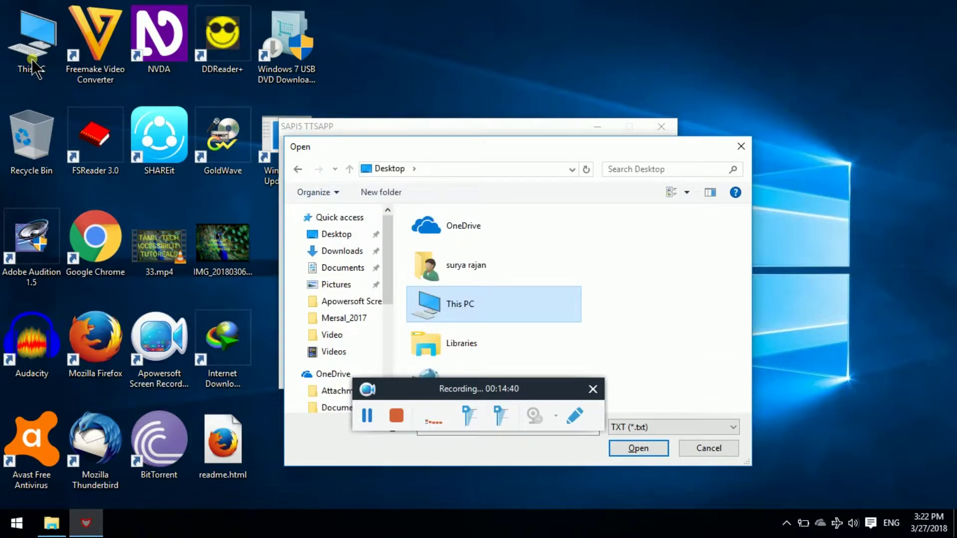
pyautogui.hotkey('alt', 'Tab')
pyautogui.hotkey('alt', 'Tab')
pyautogui.press('Down')
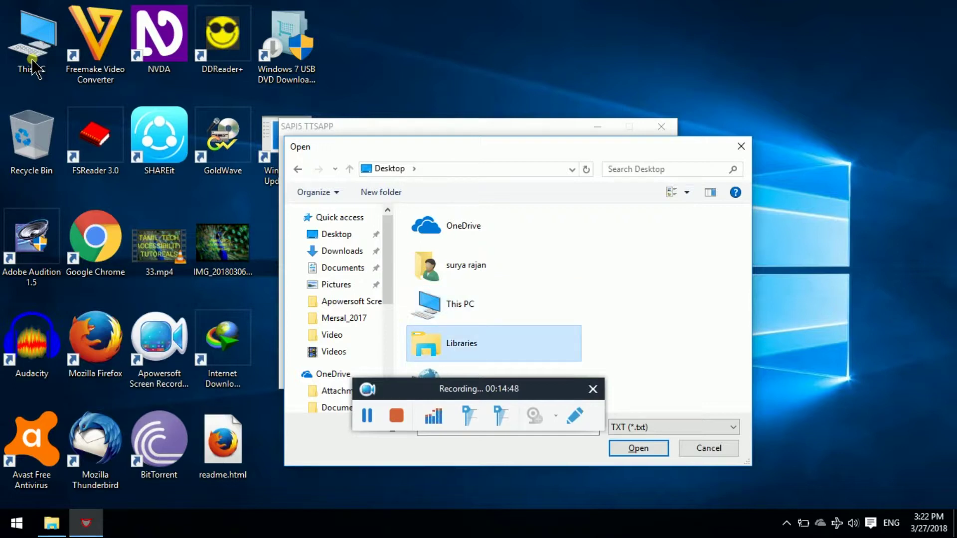
pyautogui.press('Down')
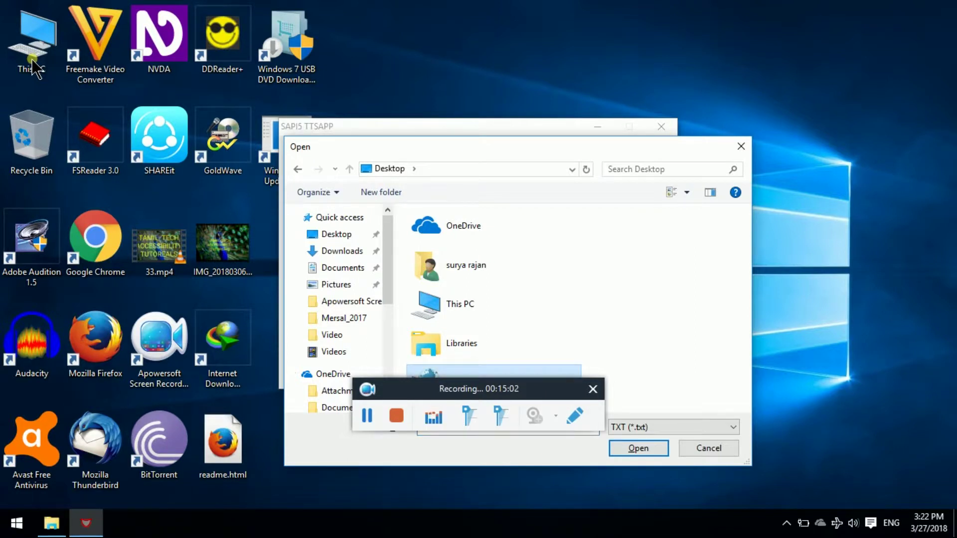
pyautogui.press('BackSpace')
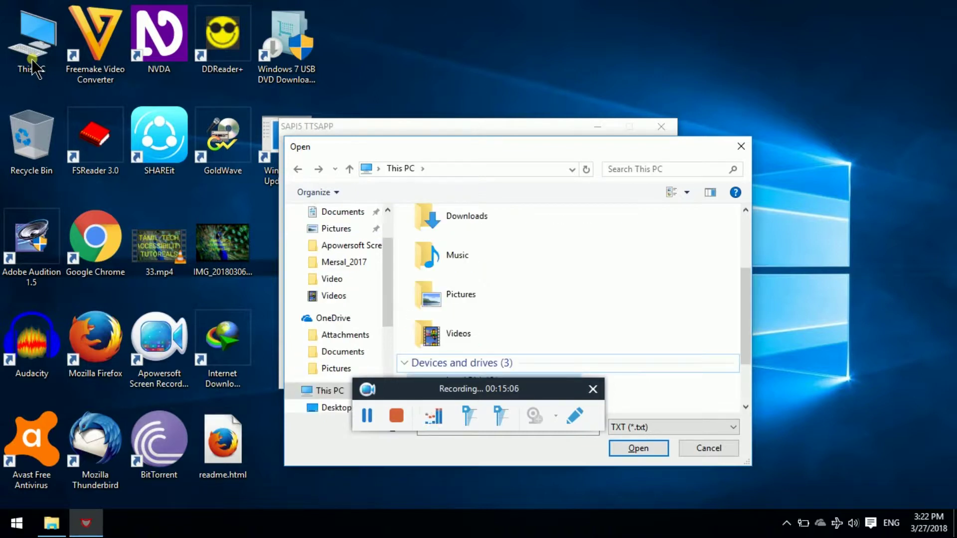
# - Open the Documents folder under This PC in the file chooser
pyautogui.press('Down')
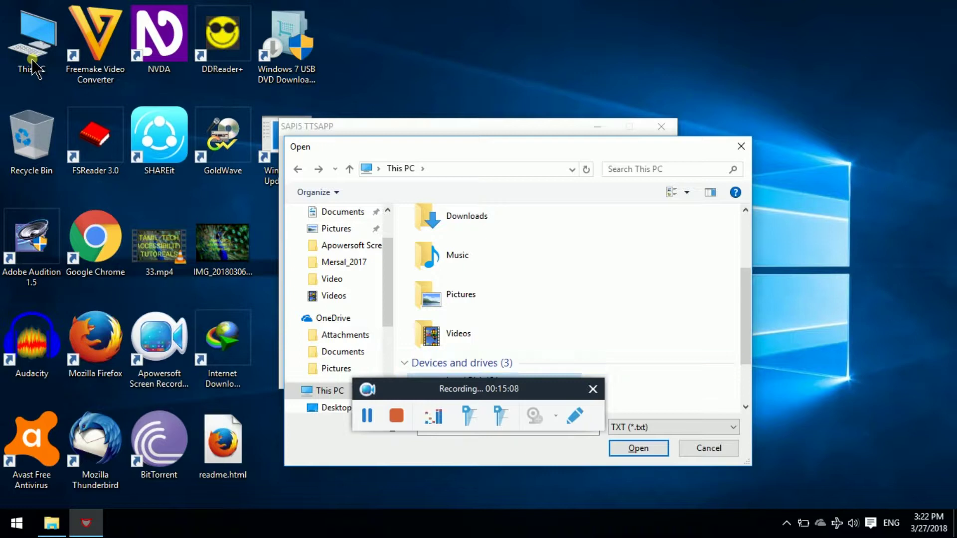
pyautogui.press('Up')
pyautogui.press('Up')
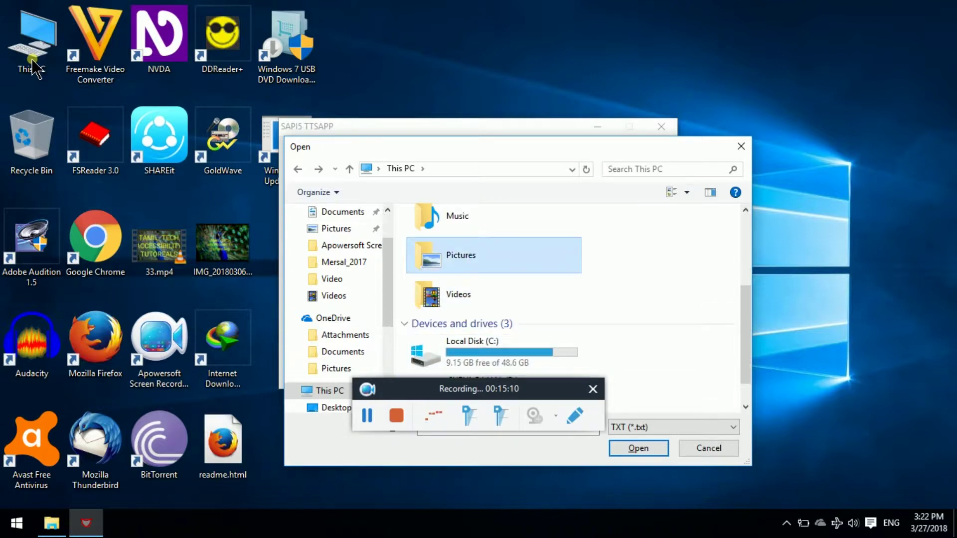
pyautogui.press('Up')
pyautogui.press('Up')
pyautogui.press('Up')
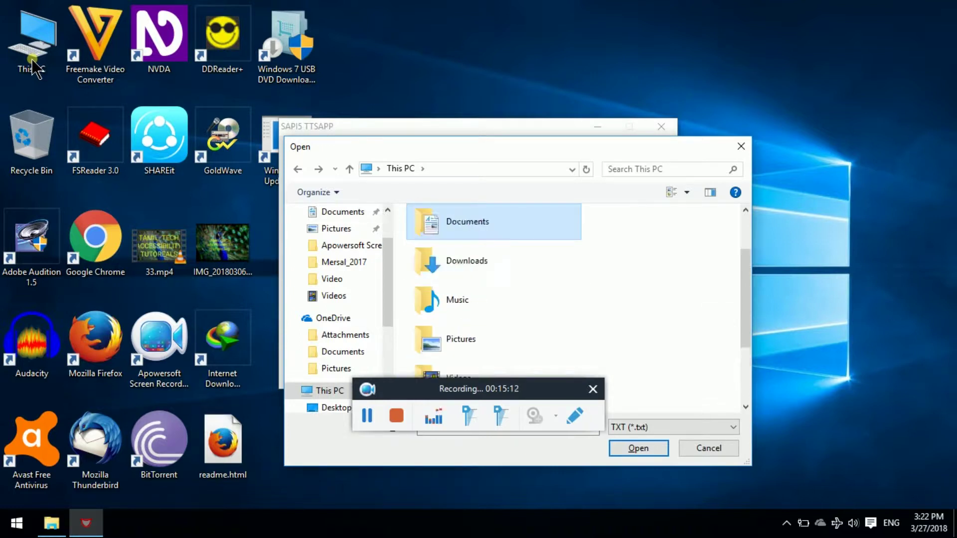
pyautogui.press('Return')
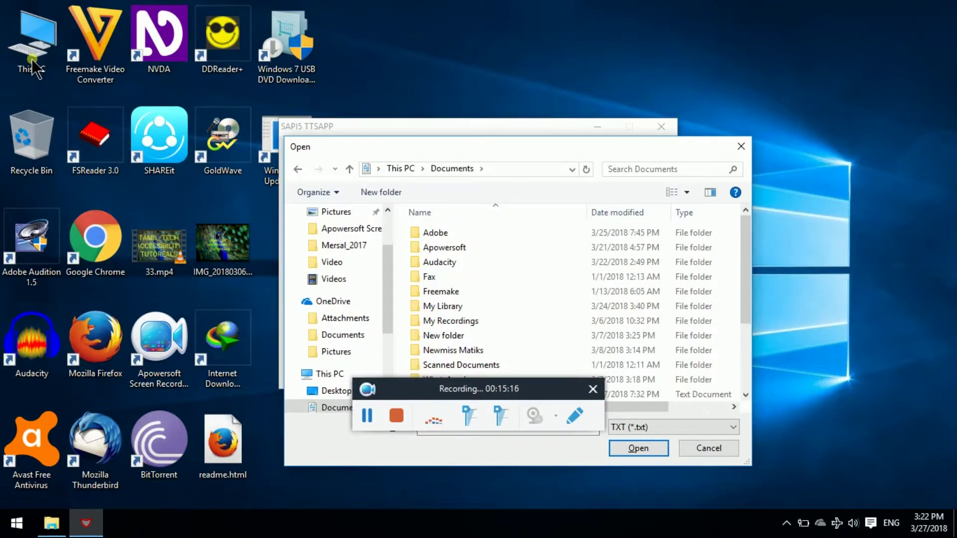
# - Load the text file with the Wikipedia article about coins from Documents and page down through its text
pyautogui.press('Down')
pyautogui.press('Down')
pyautogui.press('Down')
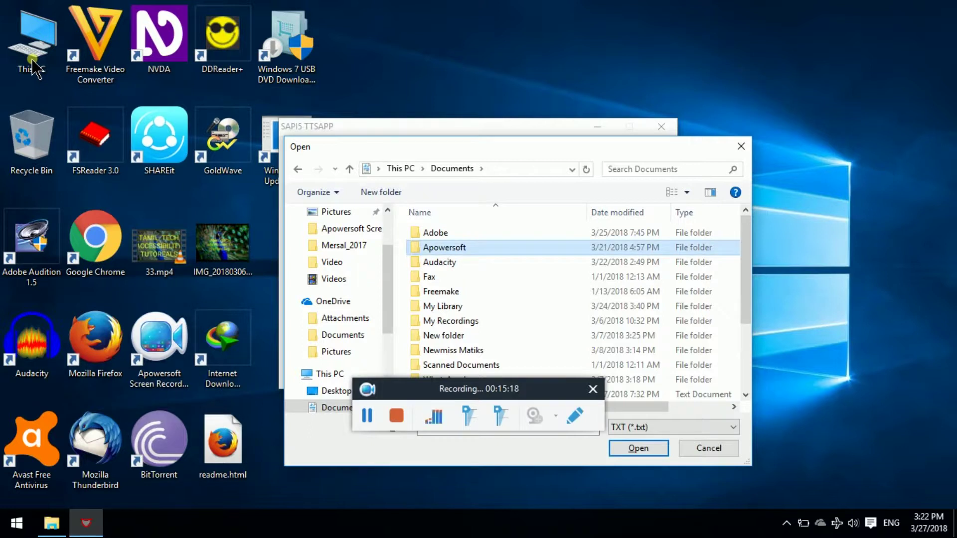
pyautogui.press('Down')
pyautogui.press('Down')
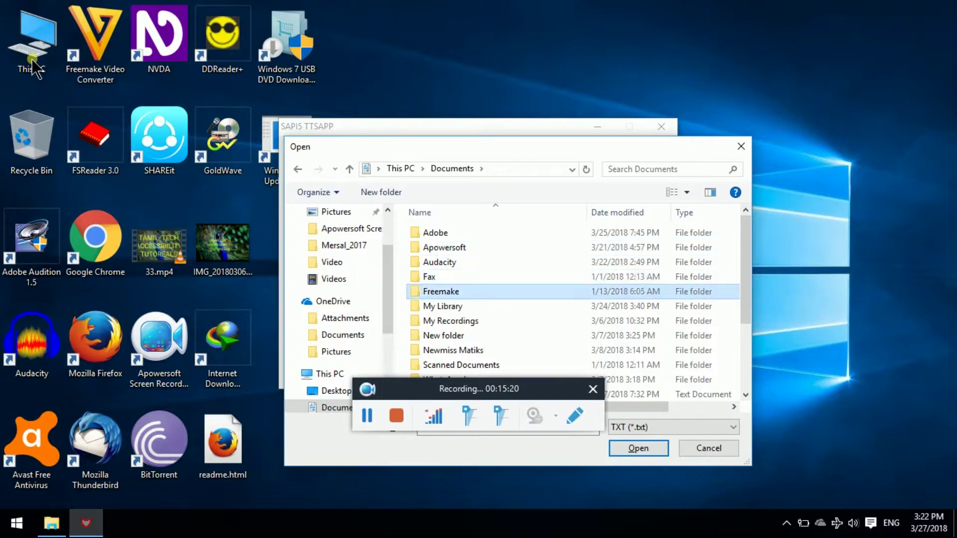
pyautogui.press('Down')
pyautogui.press('Down')
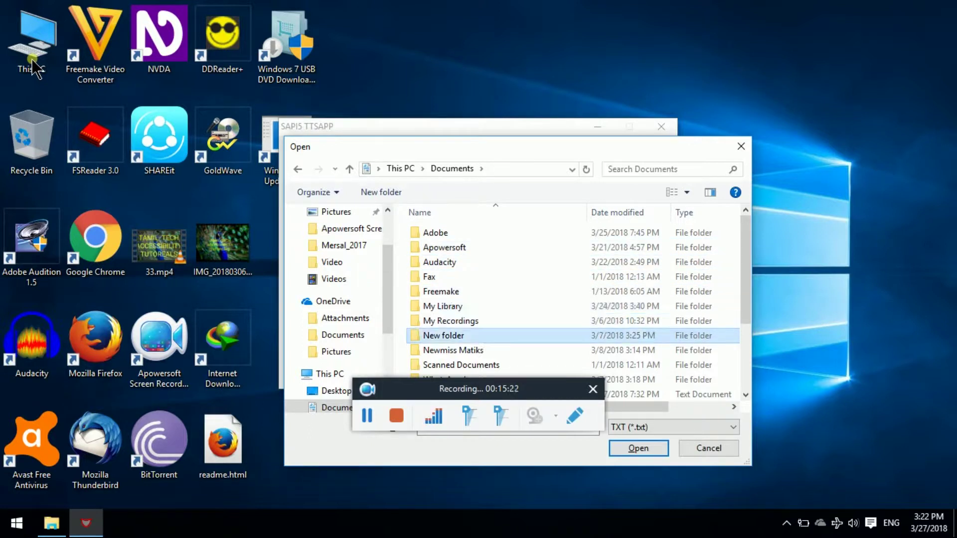
pyautogui.press('Down')
pyautogui.press('Down')
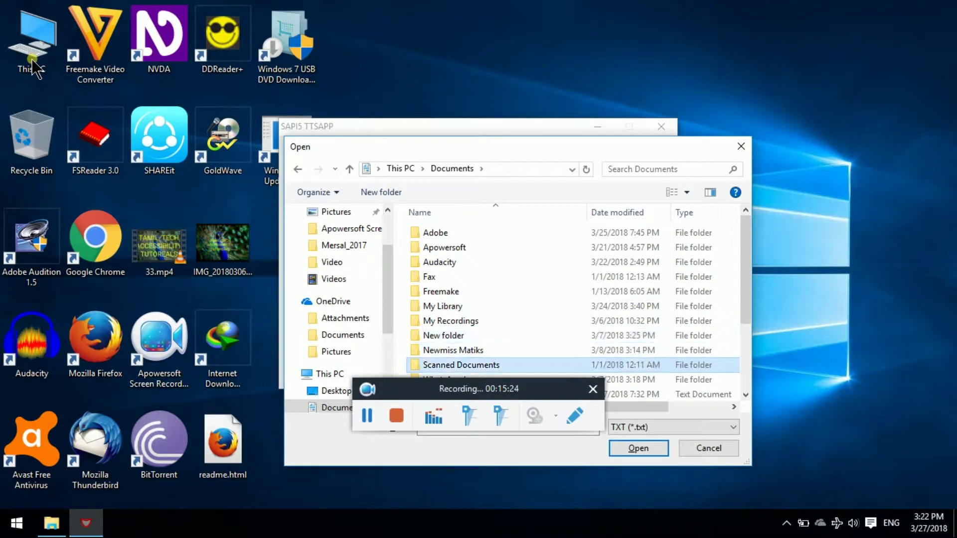
pyautogui.press('Down')
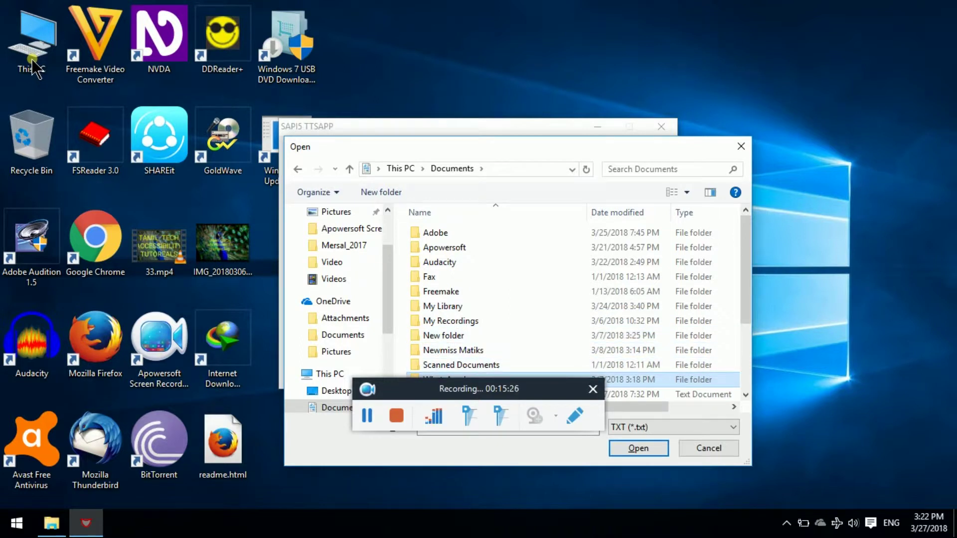
pyautogui.press('Down')
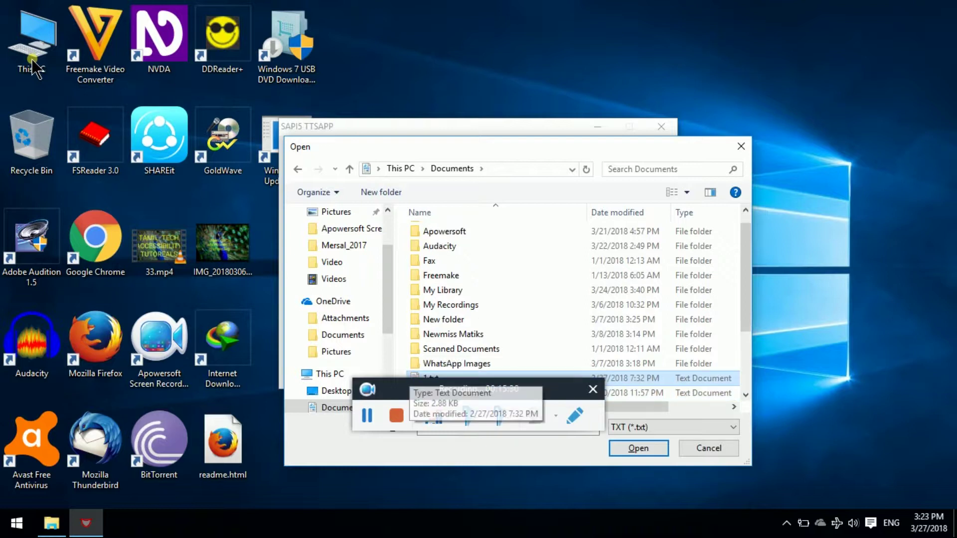
pyautogui.press('Down')
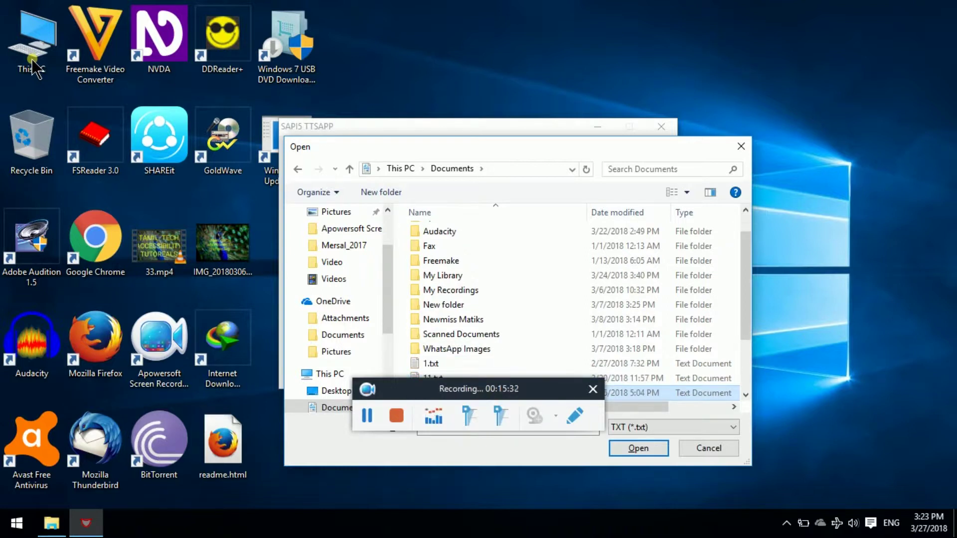
pyautogui.press('Down')
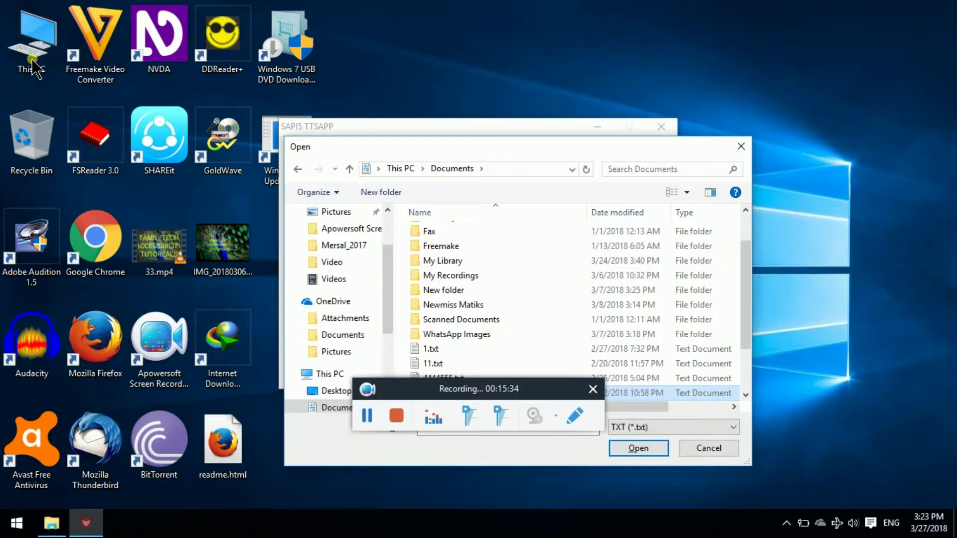
pyautogui.press('Up')
pyautogui.press('Up')
pyautogui.press('Down')
pyautogui.press('Down')
pyautogui.press('Return')
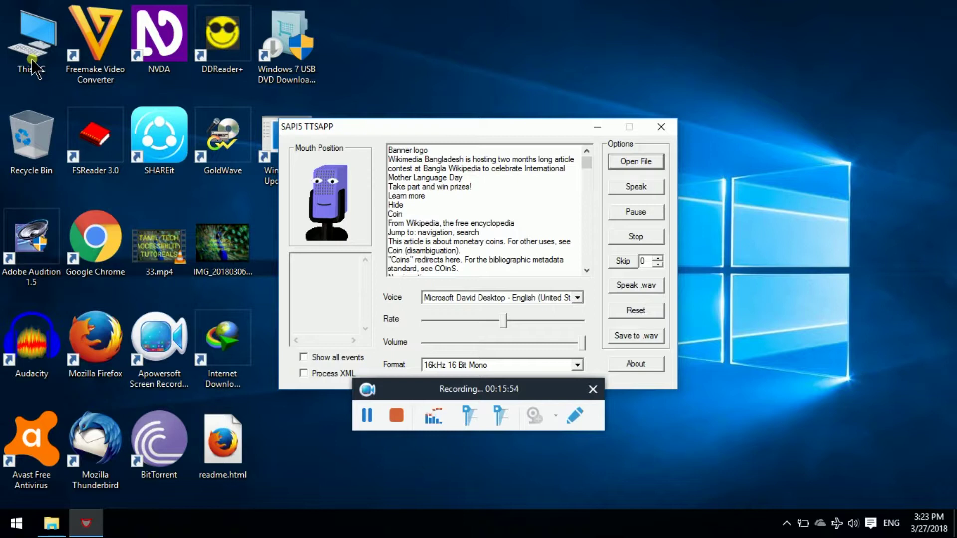
pyautogui.press('pagedown')
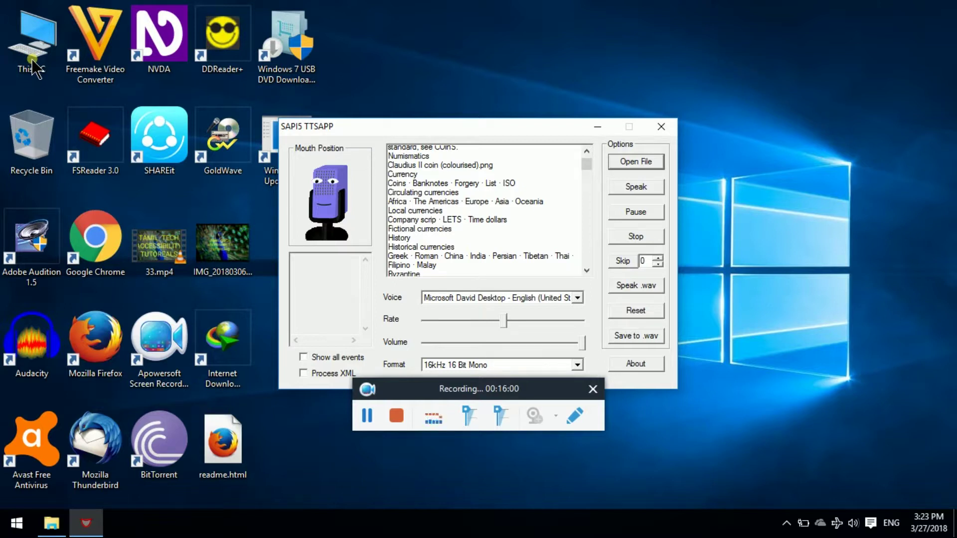
# - Cycle through the installed voices, including Hear2Read English Female and eSpeak-TA+MAX, and set the voice to eSpeak-TA+JOHN
pyautogui.press('Tab')
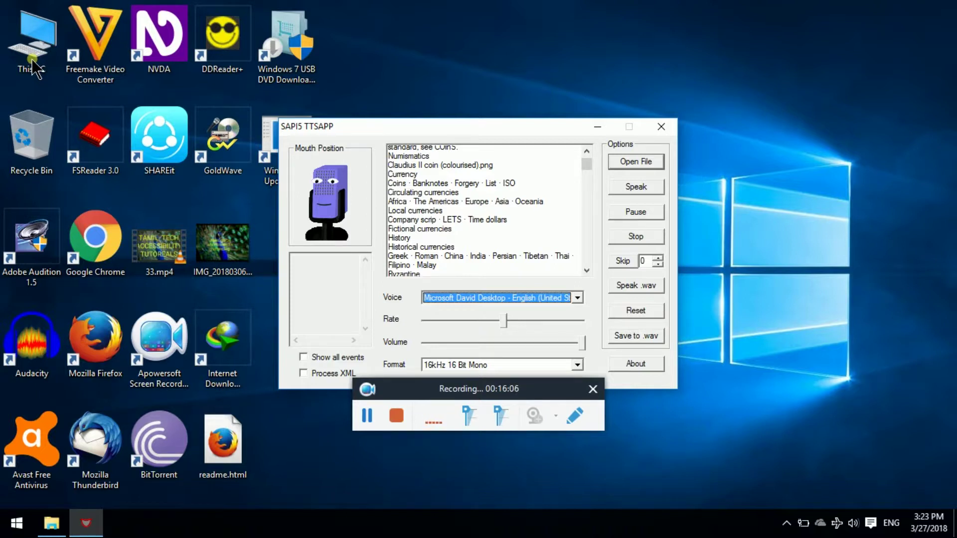
pyautogui.press('Down')
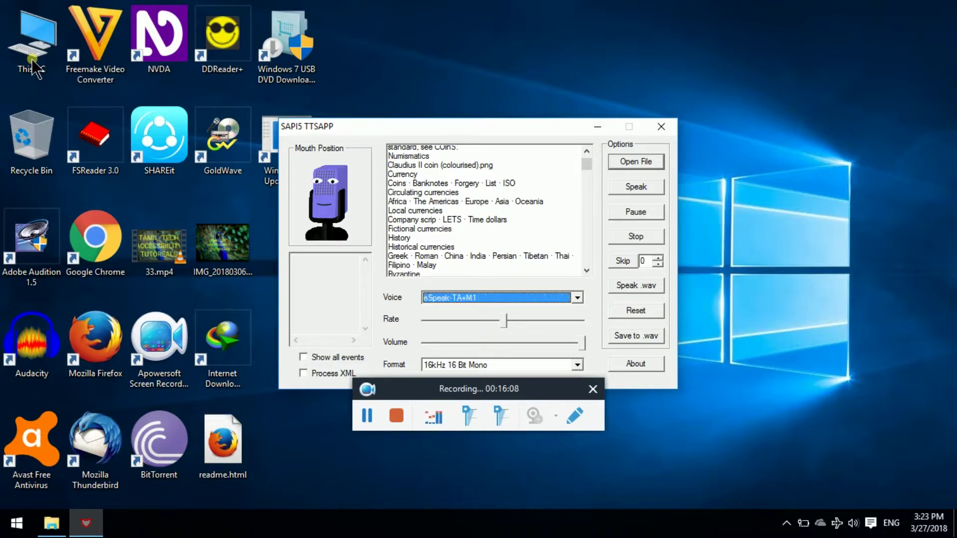
pyautogui.press('Down')
pyautogui.press('Down')
pyautogui.press('Down')
pyautogui.press('Down')
pyautogui.press('Down')
pyautogui.press('Down')
pyautogui.press('Down')
pyautogui.press('Down')
pyautogui.press('Down')
pyautogui.press('Down')
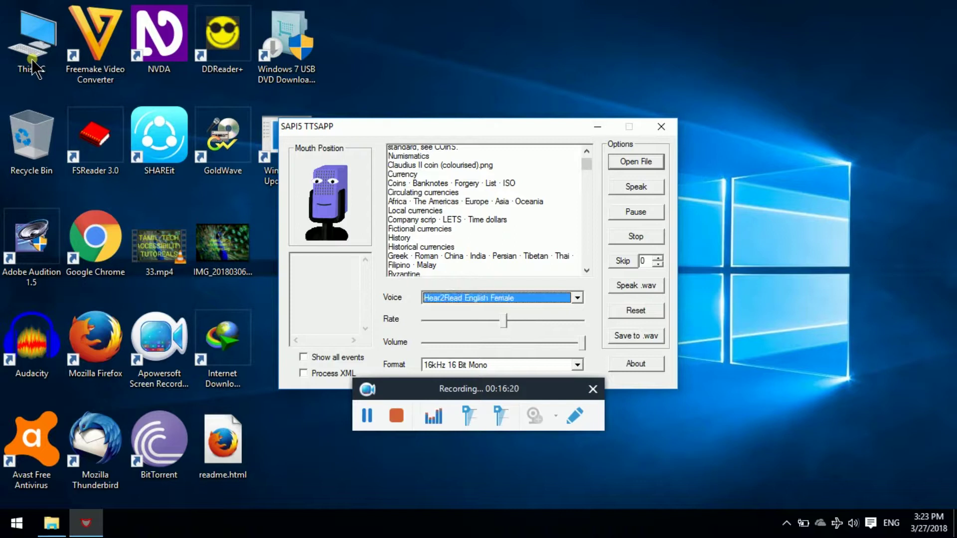
pyautogui.press('Down')
pyautogui.press('Down')
pyautogui.press('Down')
pyautogui.press('Down')
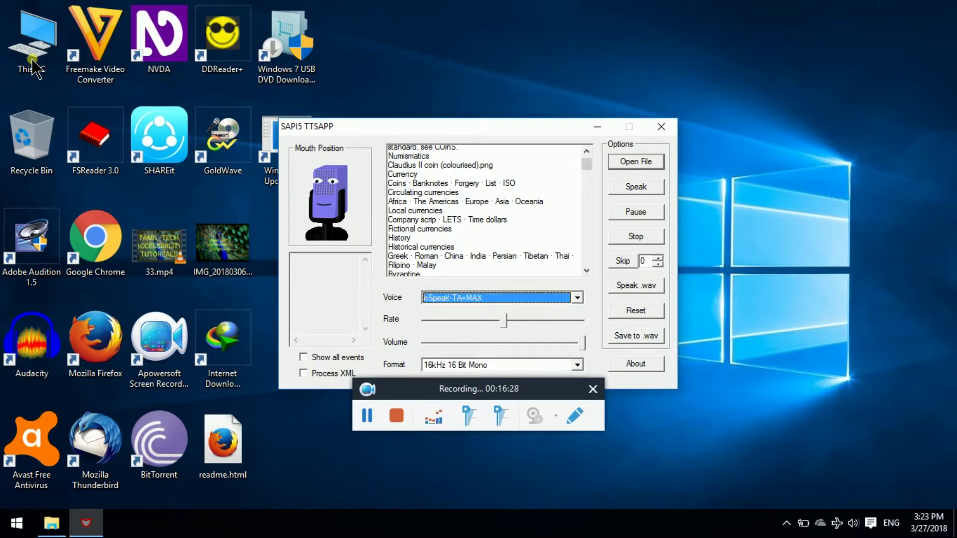
pyautogui.press('Down')
# - Keep the rate and volume as they are and set the audio format to 16kHz 16 Bit Stereo
pyautogui.press('Tab')
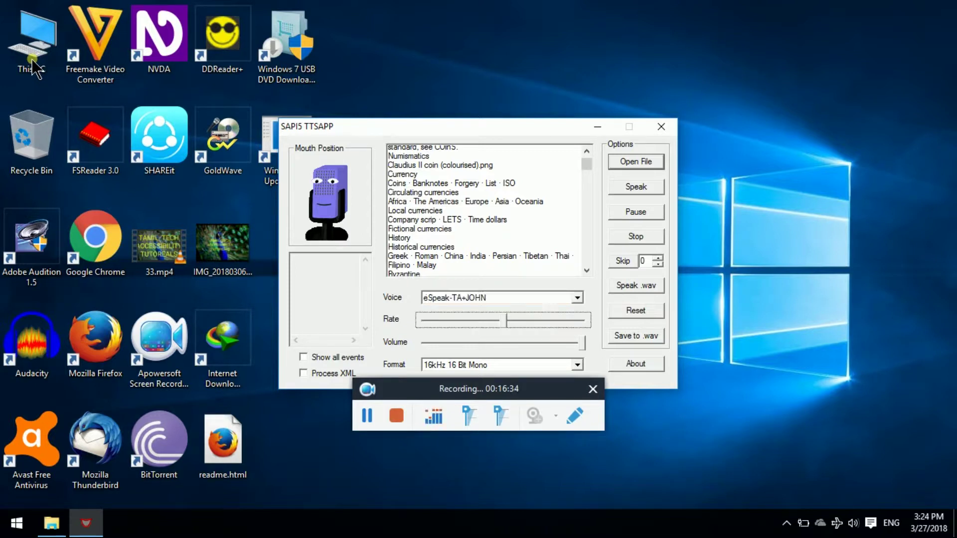
pyautogui.press('Tab')
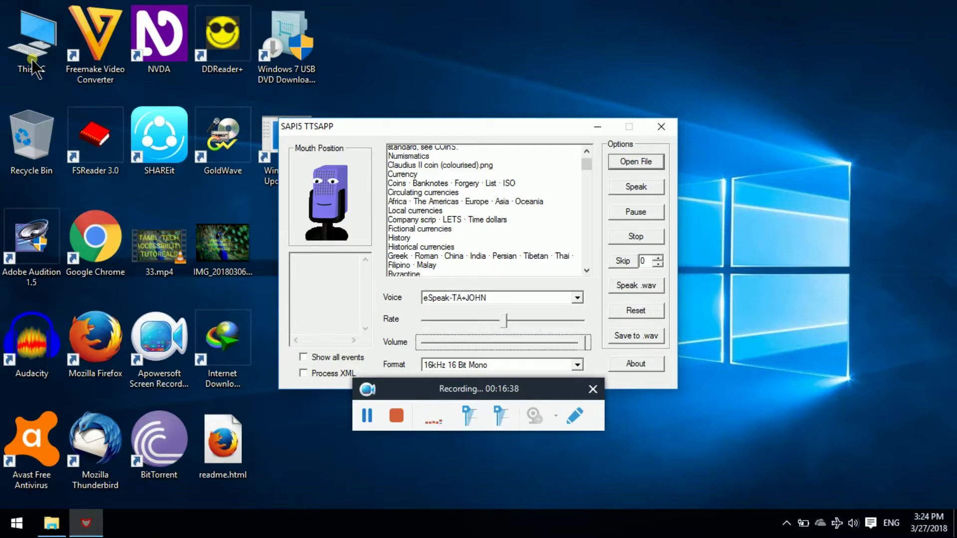
pyautogui.press('Tab')
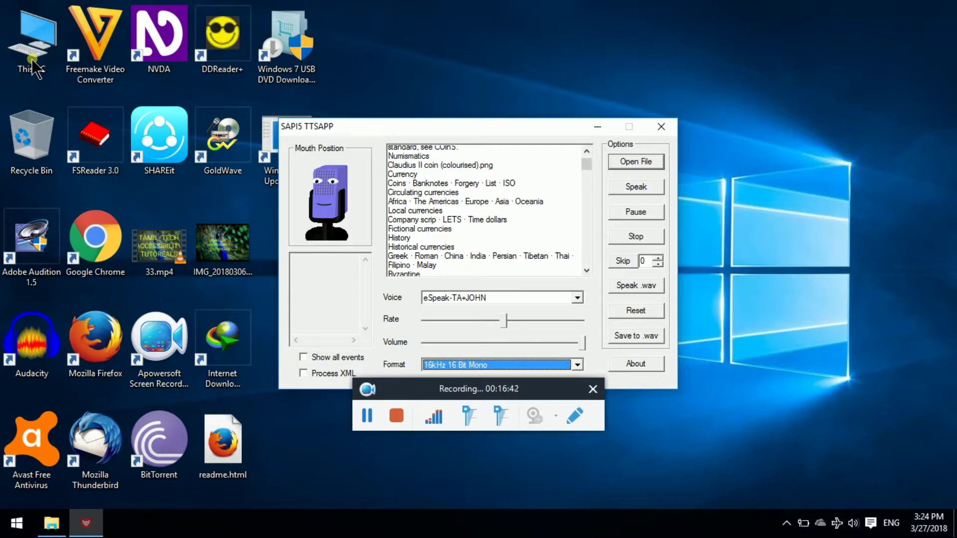
pyautogui.press('Down')
pyautogui.press('Tab')
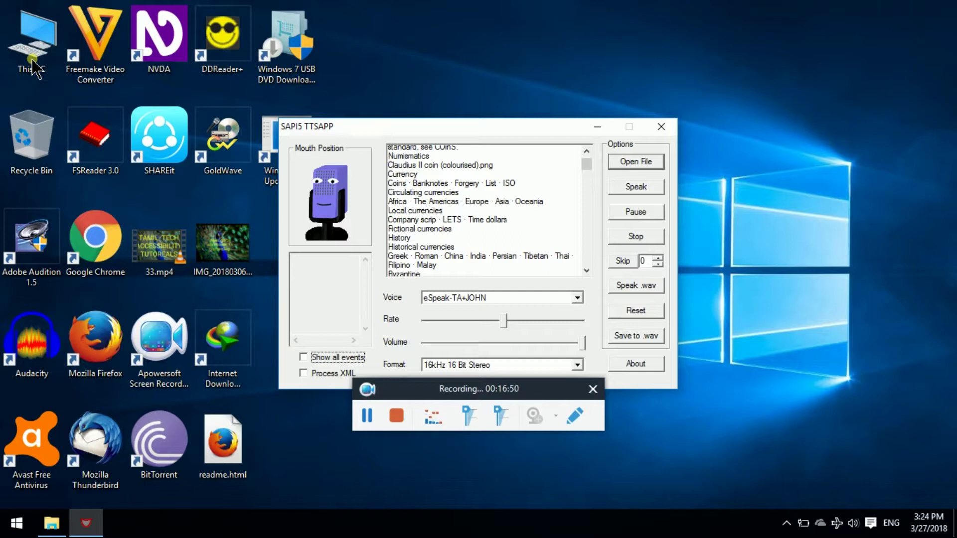
# - Start reading the loaded coin article aloud with the eSpeak-TA+JOHN voice
pyautogui.press('Tab')
pyautogui.press('Tab')
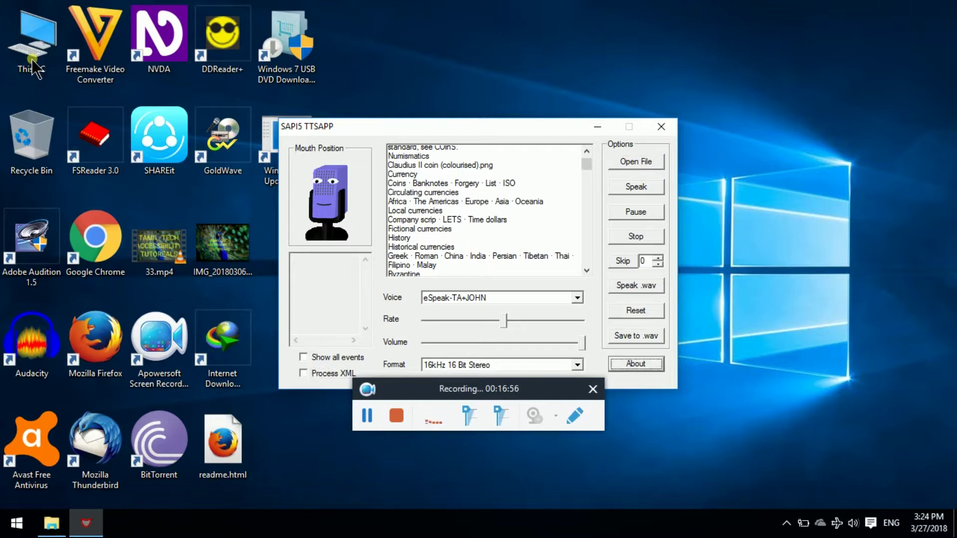
pyautogui.press('Tab')
pyautogui.press('Tab')
pyautogui.press('Tab')
pyautogui.press('Tab')
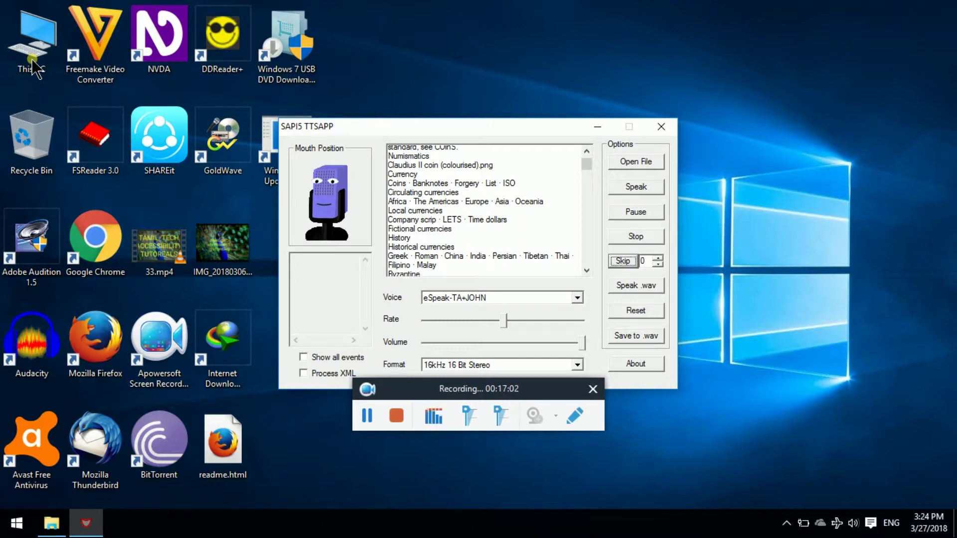
pyautogui.hotkey('shift', 'Tab')
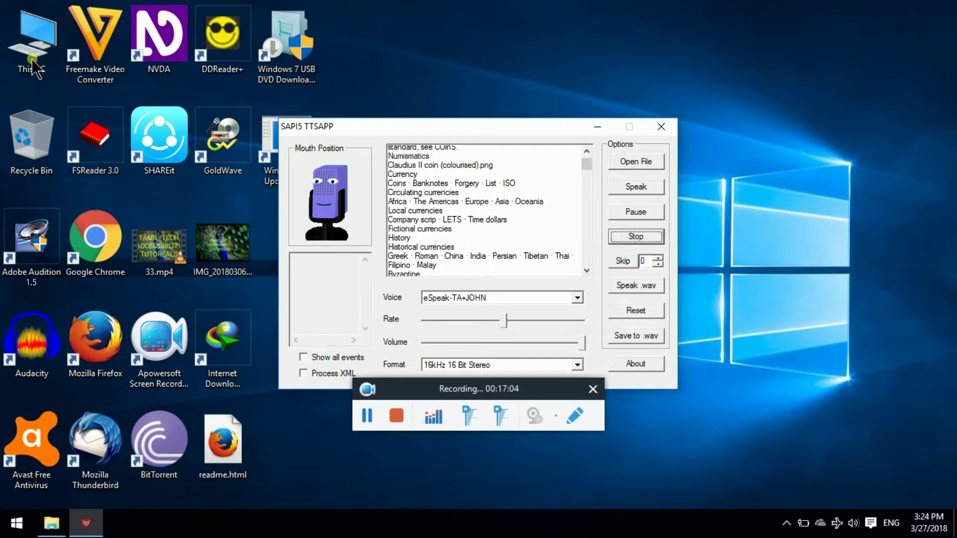
pyautogui.hotkey('shift', 'Tab')
pyautogui.hotkey('shift', 'Tab')
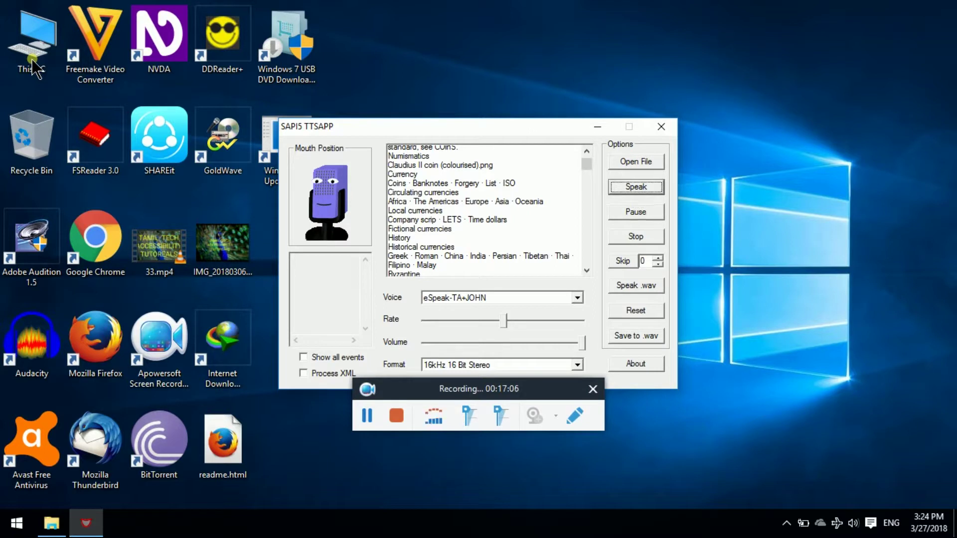
pyautogui.press('Return')
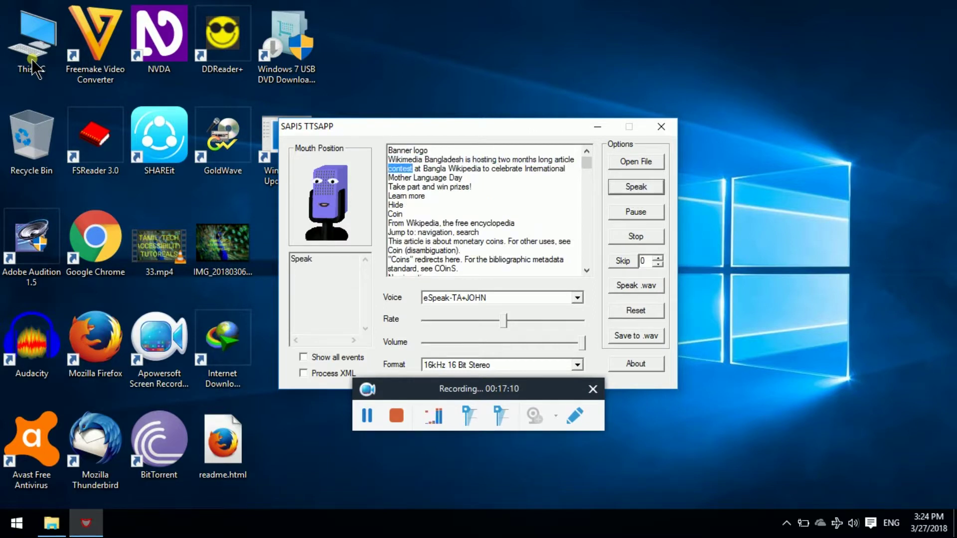
# - Stop the speech playback of the coin article
pyautogui.press('Tab')
pyautogui.press('Tab')
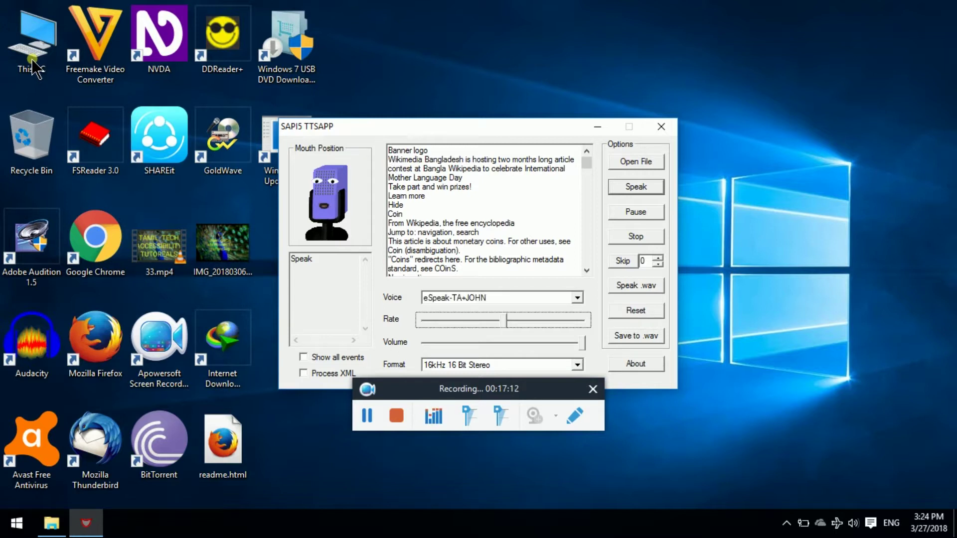
pyautogui.hotkey('shift', 'Tab')
pyautogui.hotkey('shift', 'Tab')
pyautogui.hotkey('shift', 'Tab')
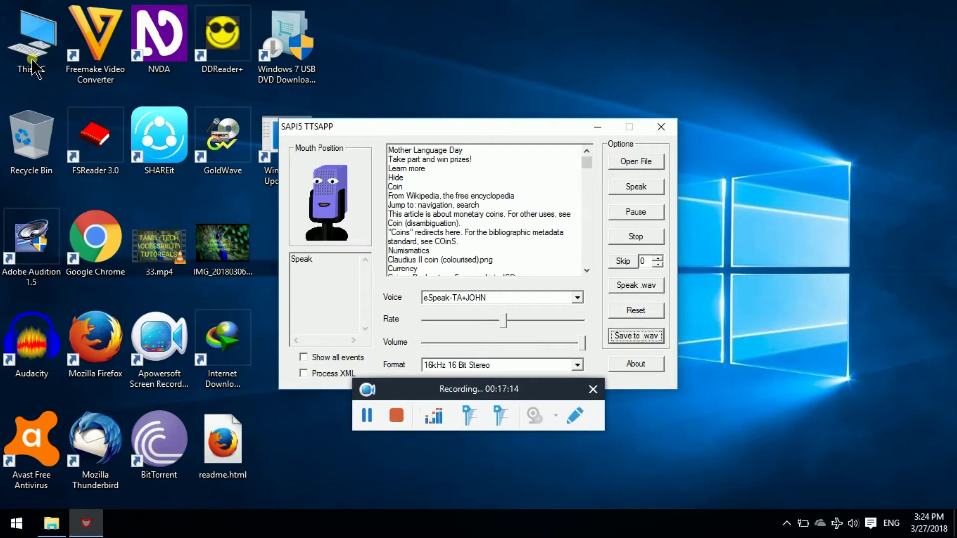
pyautogui.hotkey('shift', 'Tab')
pyautogui.hotkey('shift', 'Tab')
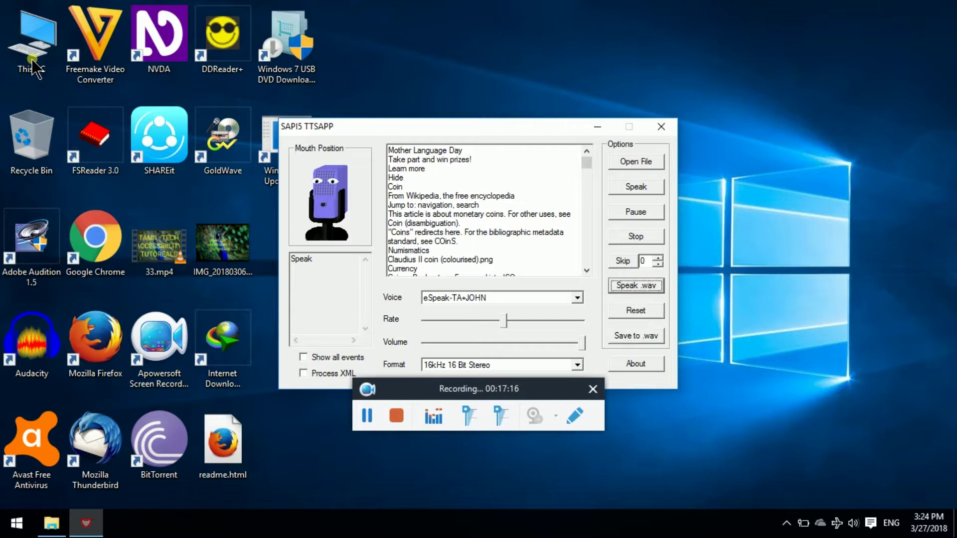
pyautogui.hotkey('shift', 'Tab')
pyautogui.hotkey('shift', 'Tab')
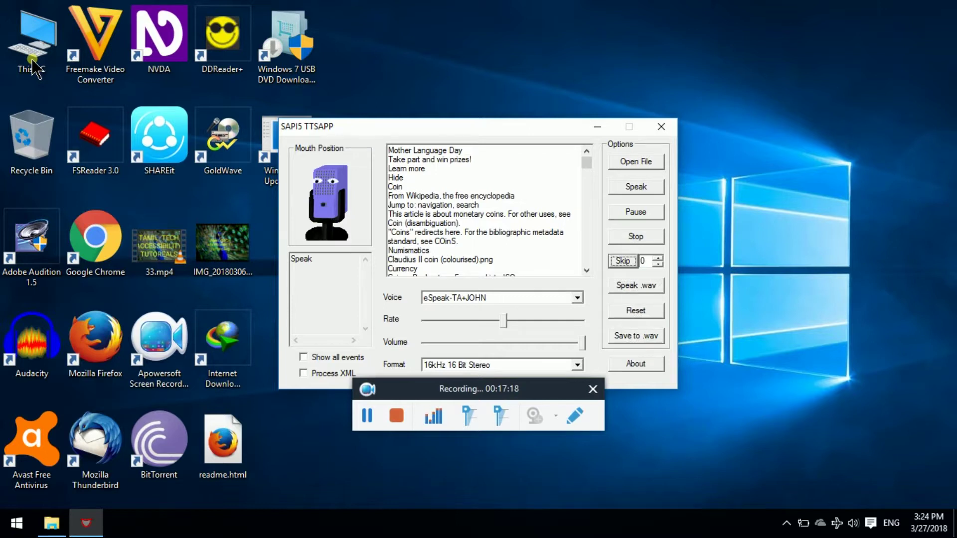
pyautogui.hotkey('shift', 'Tab')
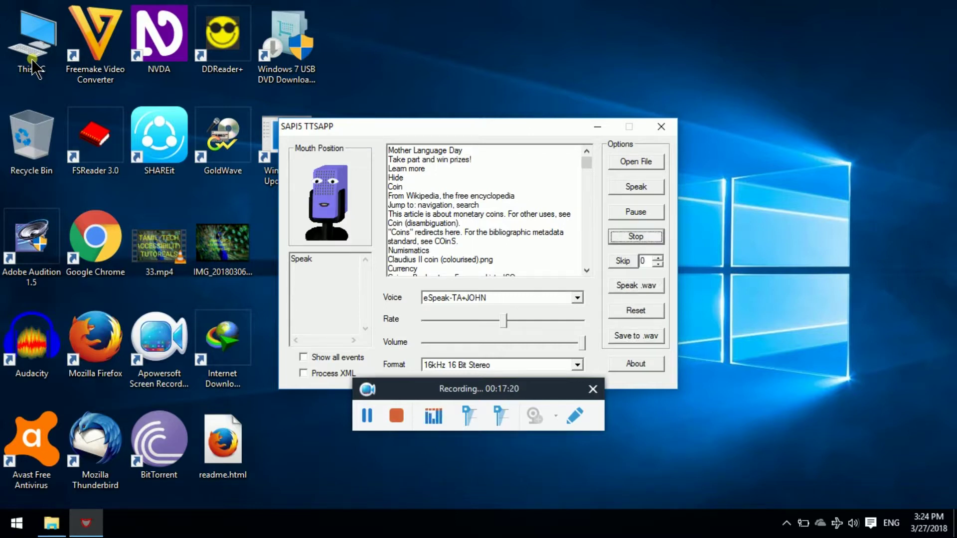
pyautogui.press('space')
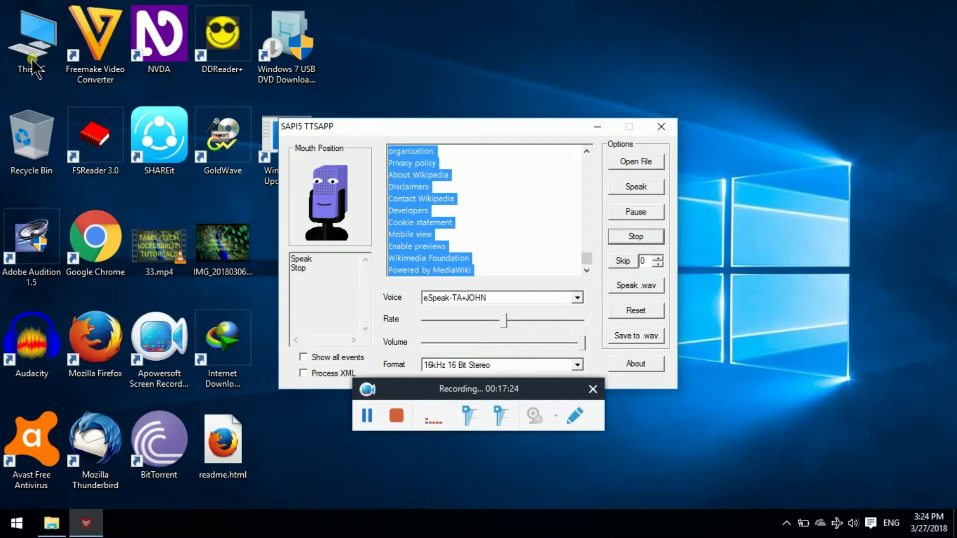
# - Start exporting the loaded text as spoken audio to a .wav file
pyautogui.press('Tab')
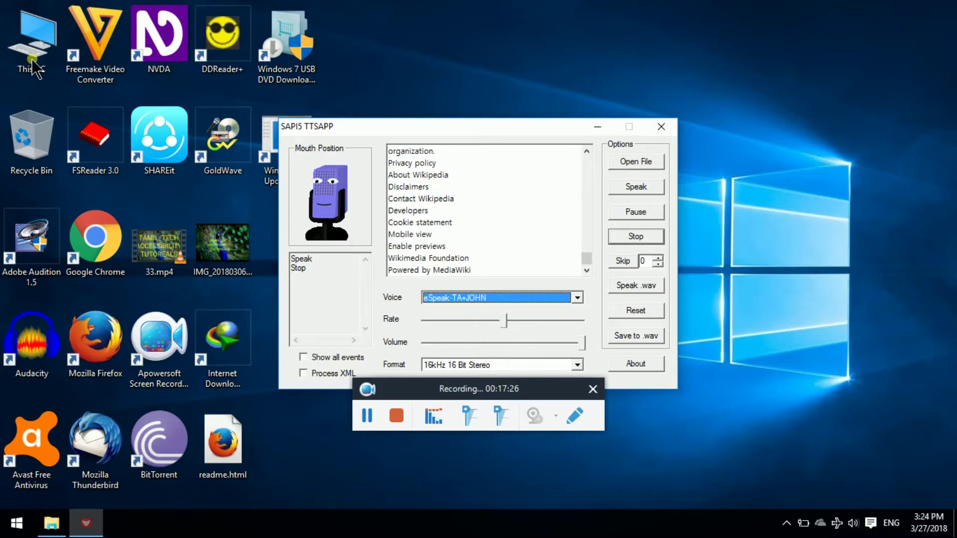
pyautogui.press('Tab')
pyautogui.press('Tab')
pyautogui.press('Tab')
pyautogui.press('Tab')
pyautogui.press('Tab')
pyautogui.press('Tab')
pyautogui.press('Tab')
pyautogui.press('Tab')
pyautogui.press('Tab')
pyautogui.press('Tab')
pyautogui.press('Tab')
pyautogui.press('Tab')
pyautogui.press('Tab')
pyautogui.press('Tab')
pyautogui.press('Tab')
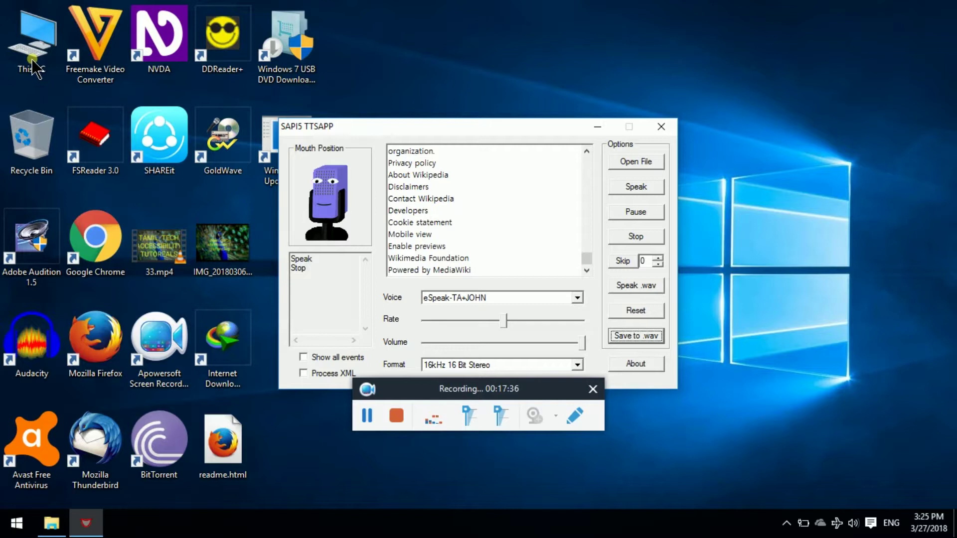
pyautogui.press('space')
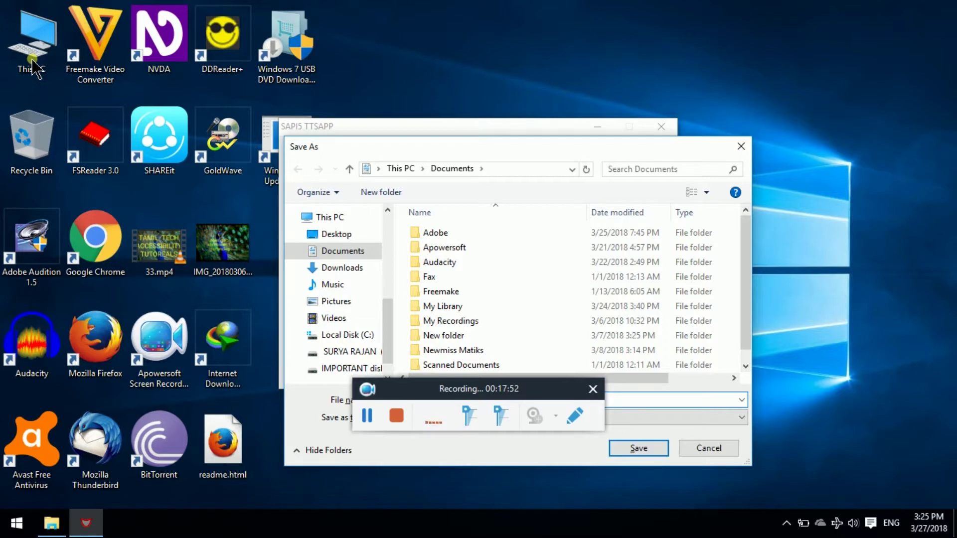
# - Set the save type of the audio file to WAV (*.wav)
pyautogui.press('Tab')
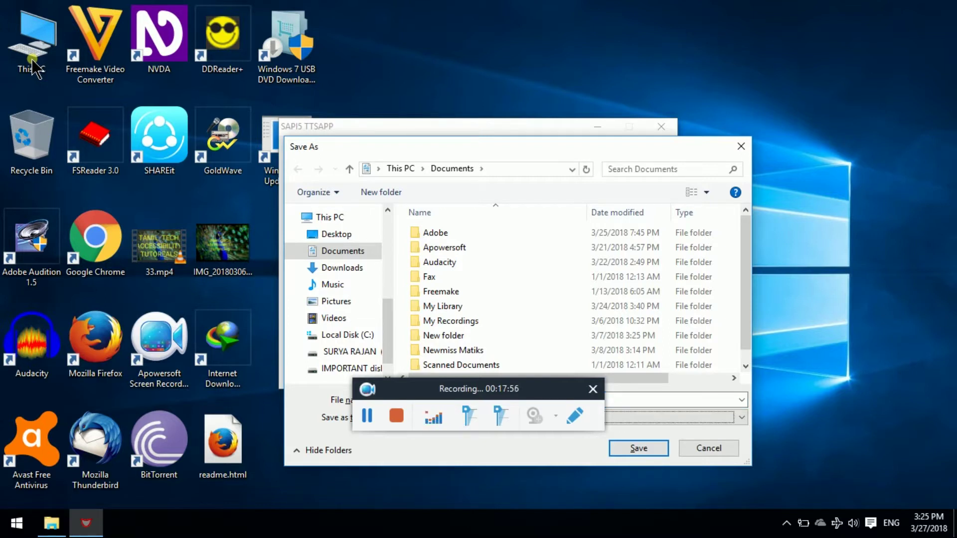
pyautogui.hotkey('alt', 'Down')
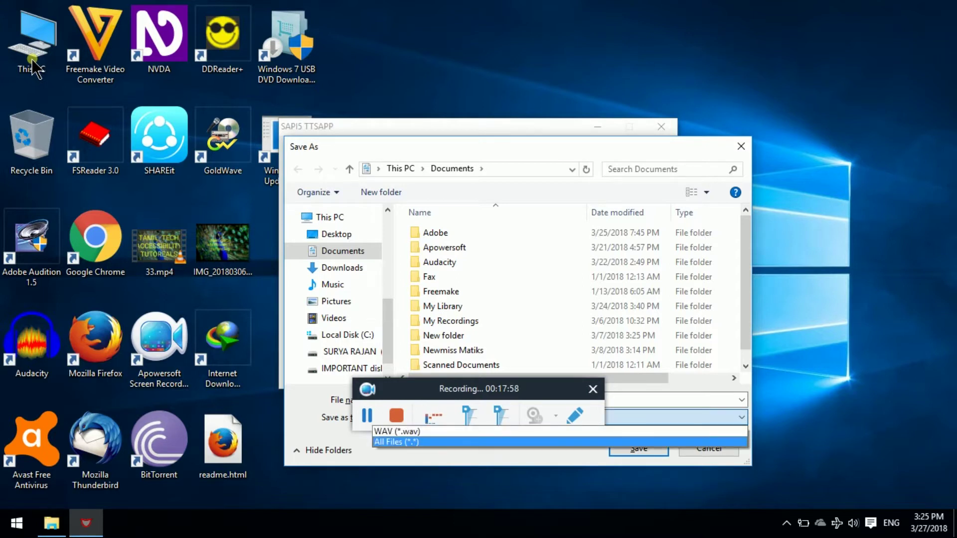
pyautogui.press('Up')
pyautogui.press('Down')
pyautogui.press('Up')
pyautogui.press('Down')
pyautogui.press('Up')
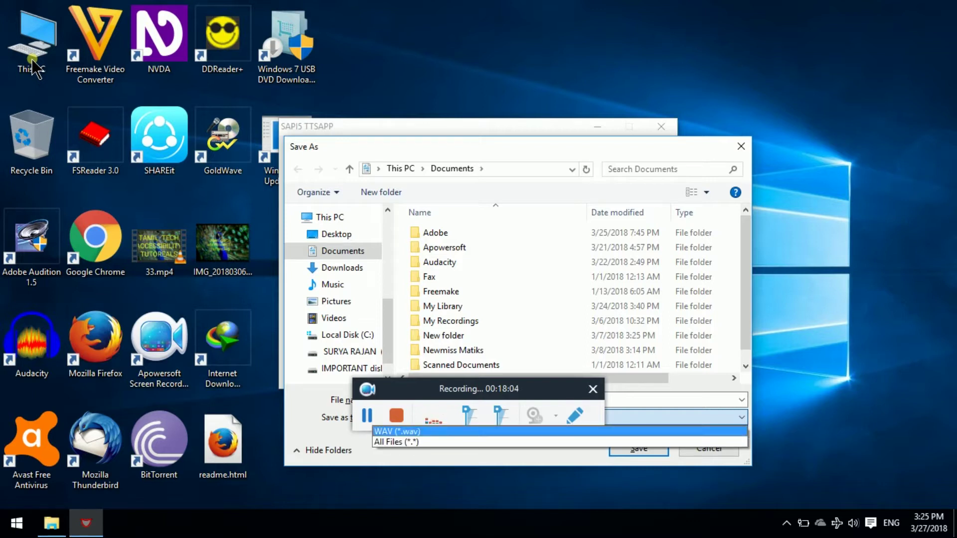
pyautogui.press('Return')
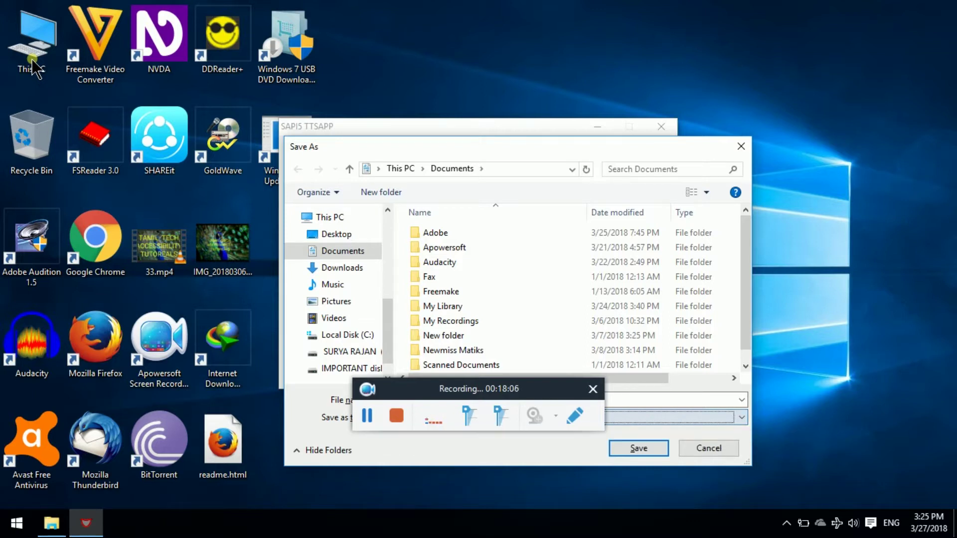
# - Save the spoken audio as txt.wav in the Documents folder
pyautogui.press('Tab')
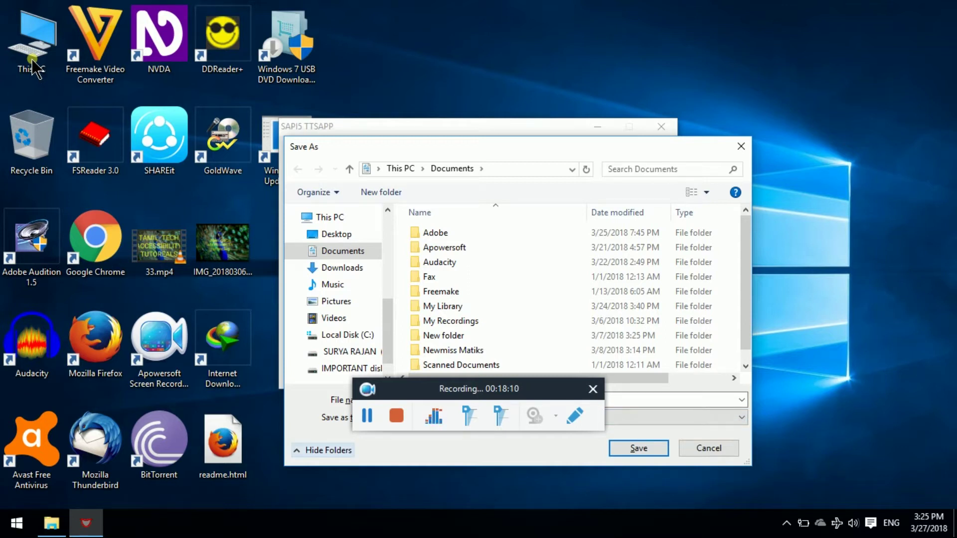
pyautogui.press('Tab')
pyautogui.press('Tab')
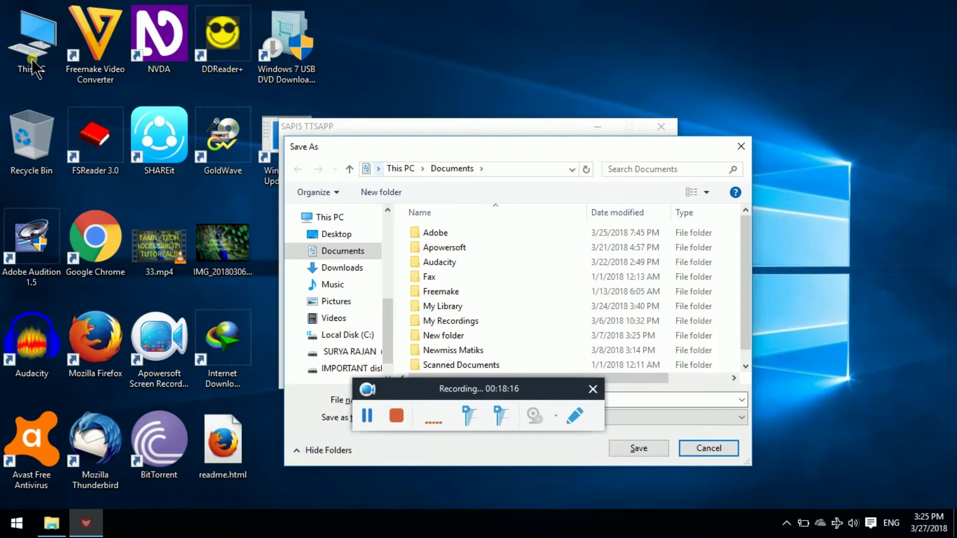
pyautogui.hotkey('shift', 'Tab')
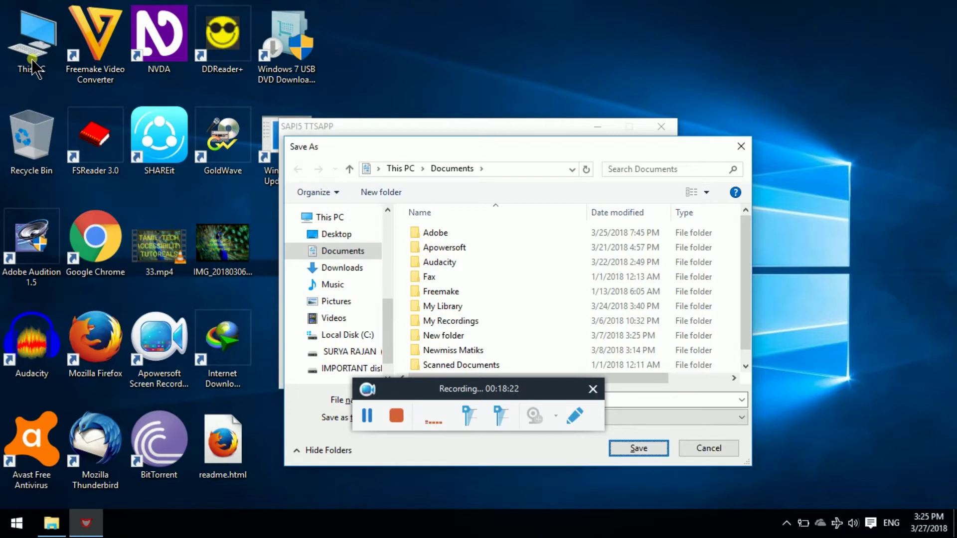
pyautogui.press('Escape')
pyautogui.hotkey('ctrl', 'a')
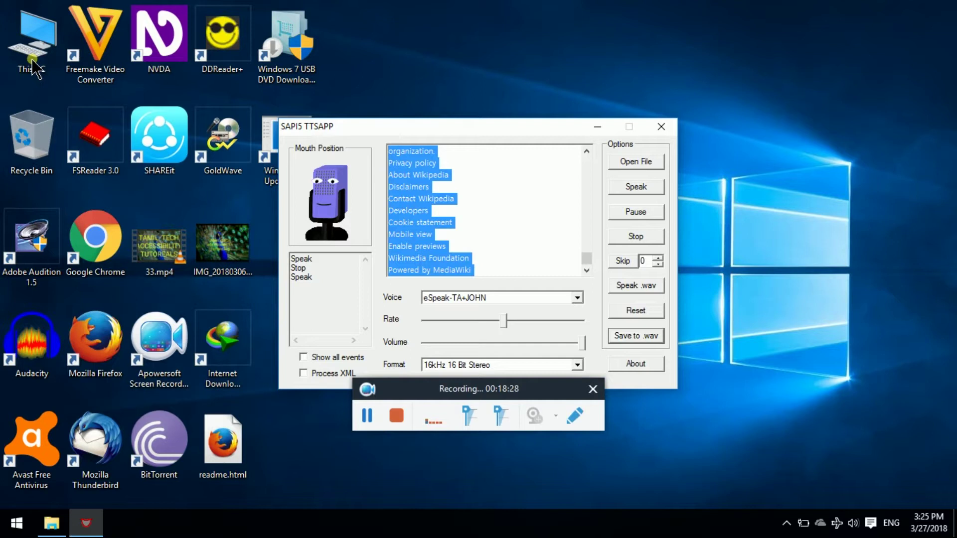
pyautogui.hotkey('alt', 'Tab')
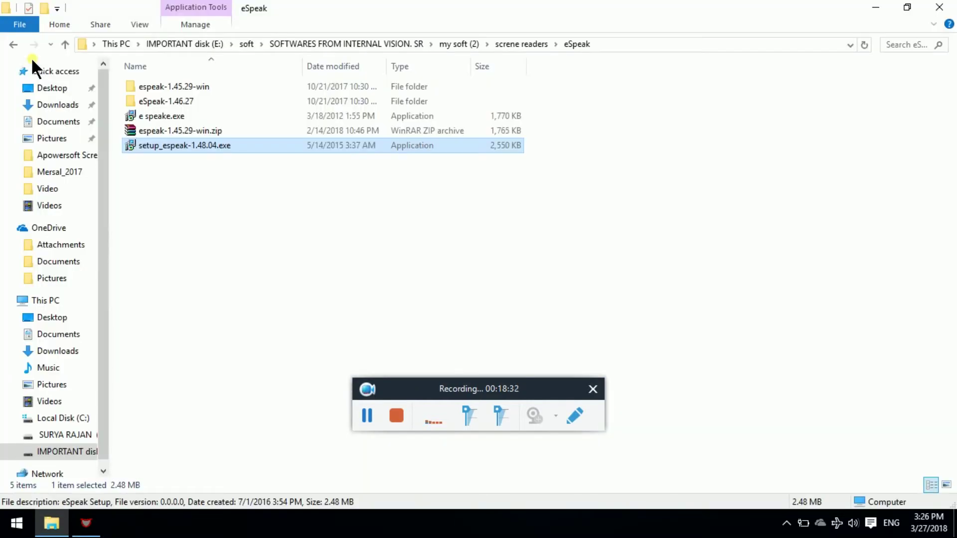
pyautogui.hotkey('alt', 'Tab')
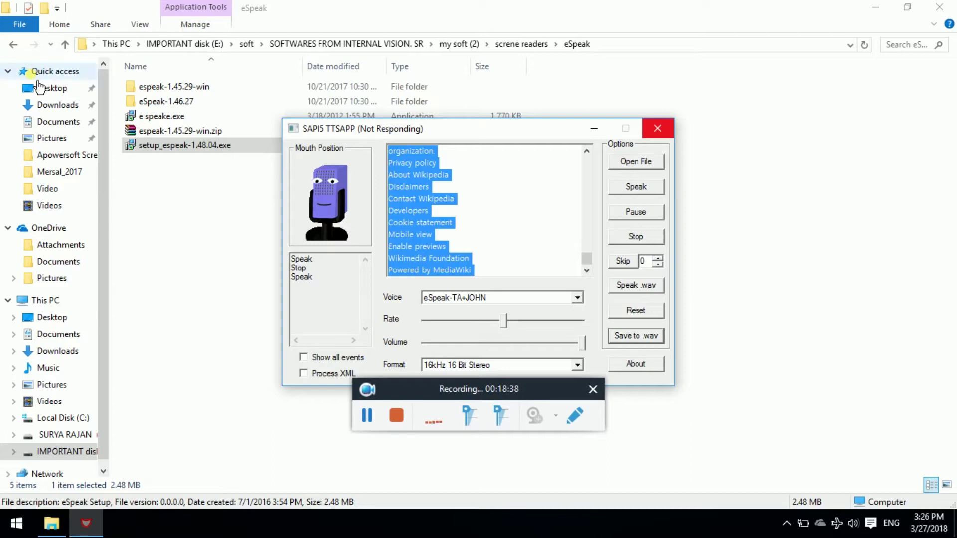
pyautogui.click(39, 75)
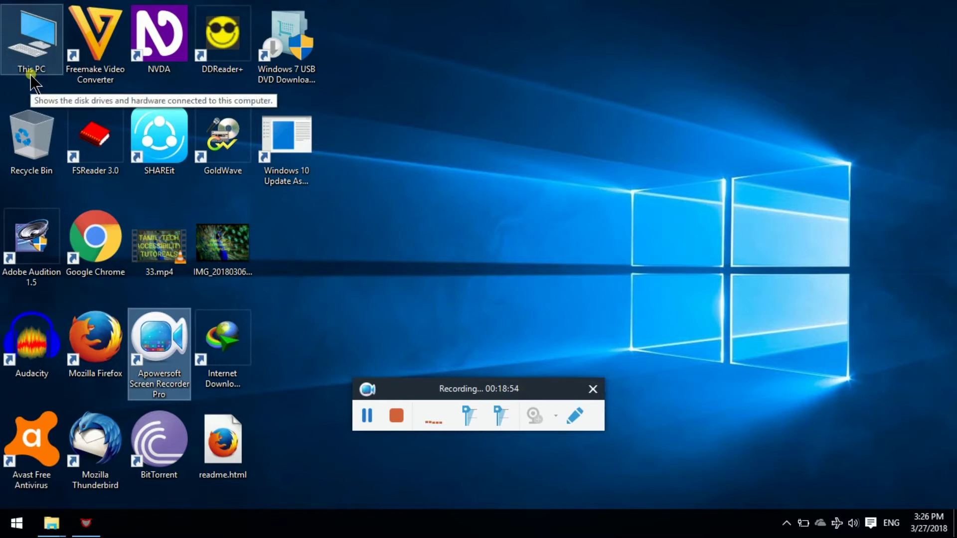
# - Switch to File Explorer, go up to the Documents folder and play txt.wav in VLC
pyautogui.hotkey('alt', 'Tab')
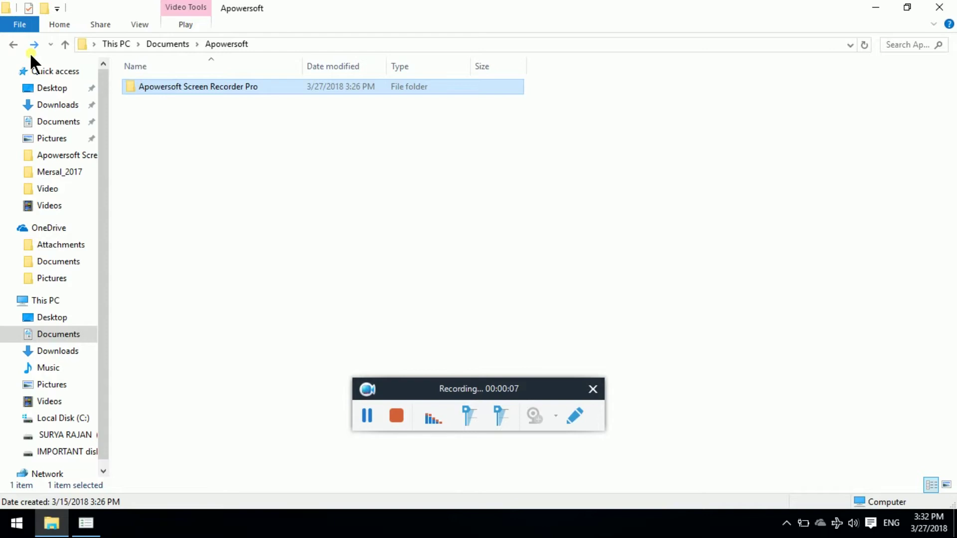
pyautogui.hotkey('alt', 'Up')
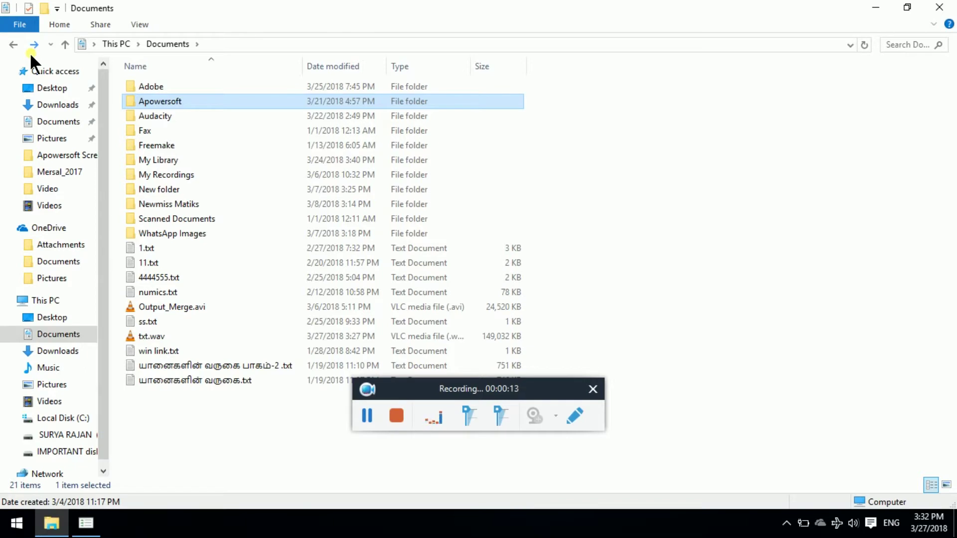
pyautogui.press('t')
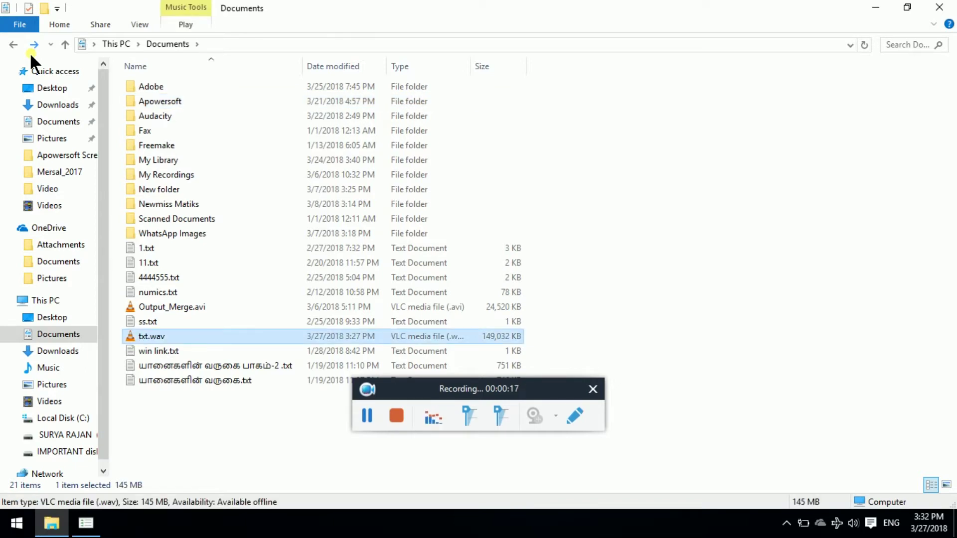
pyautogui.press('Up')
pyautogui.press('Down')
pyautogui.press('Return')
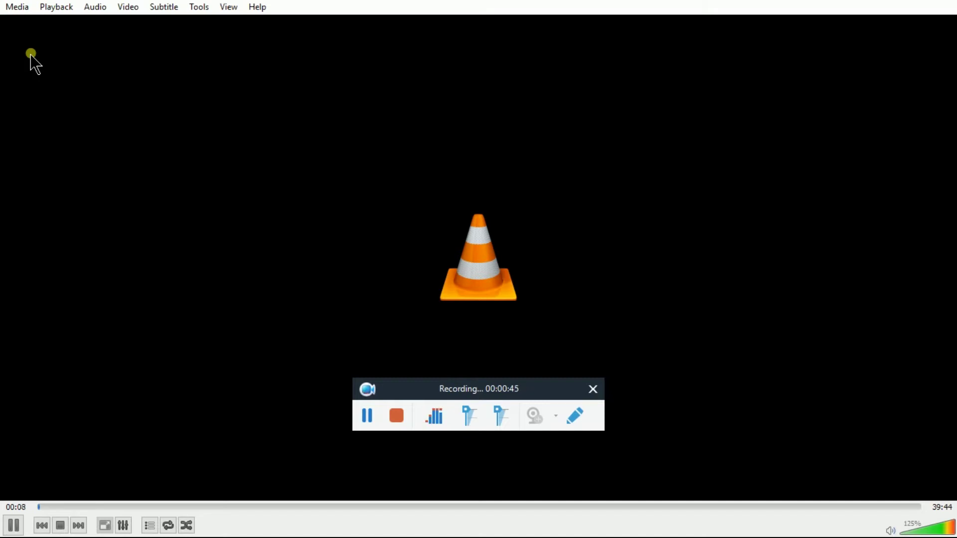
# - Skip forward in the txt.wav playback to 02:10 and pause it
pyautogui.hotkey('ctrl', 'Right')
pyautogui.hotkey('ctrl', 'Right')
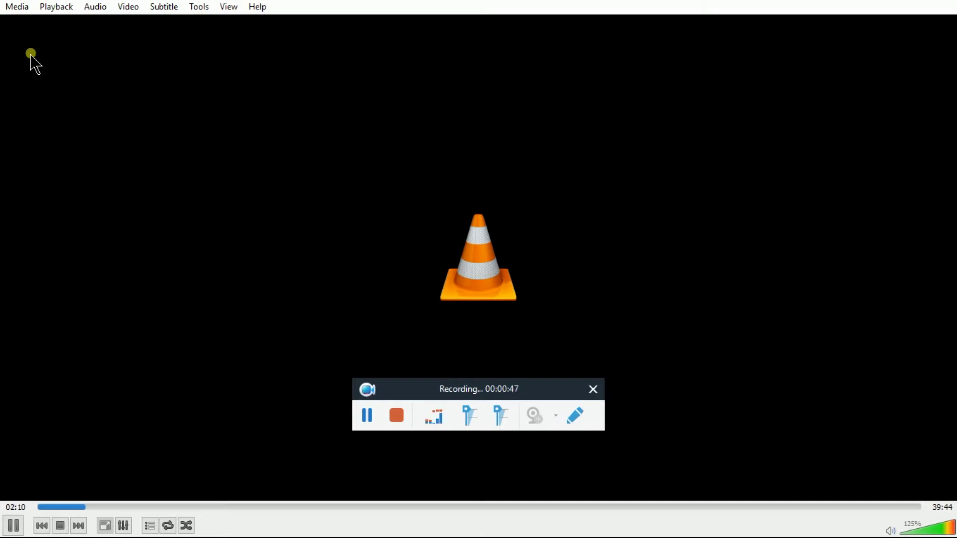
pyautogui.press('space')
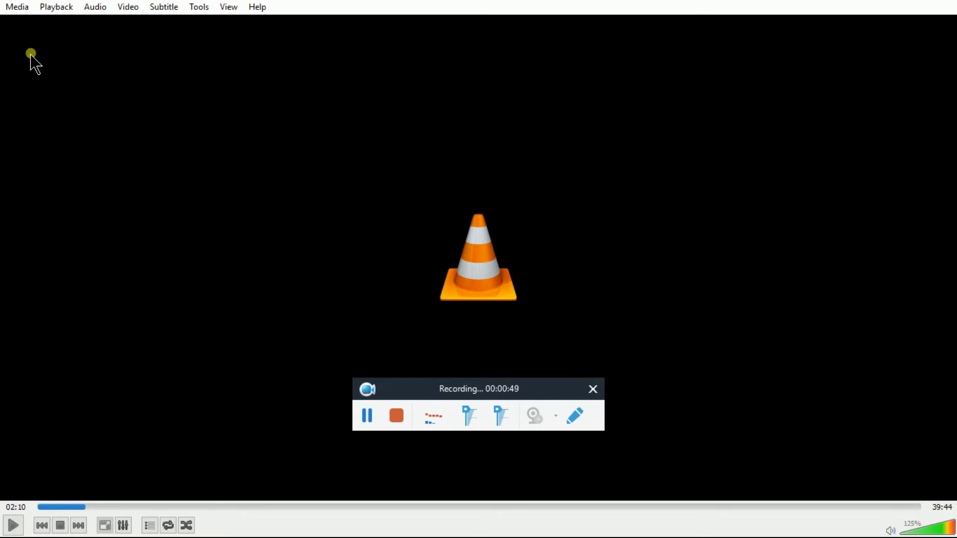